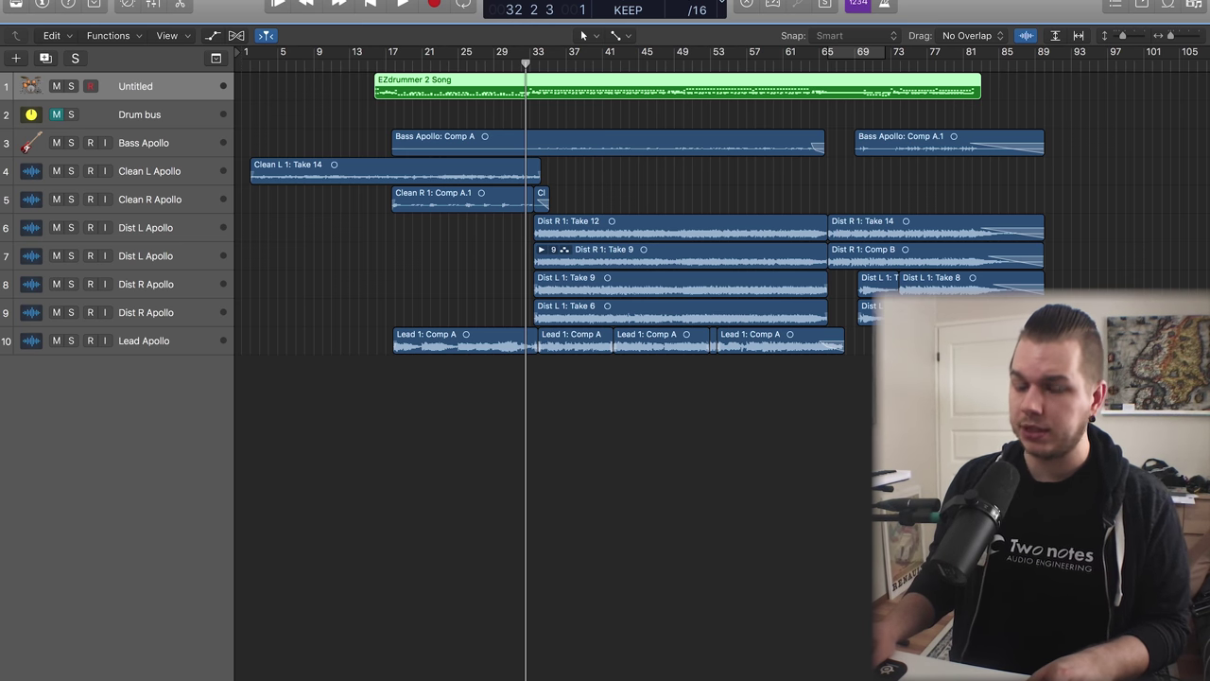
# Play the song from around bar 32 with the Drum bus muted, and resume playback with the Drum bus unmuted
pyautogui.press('space')
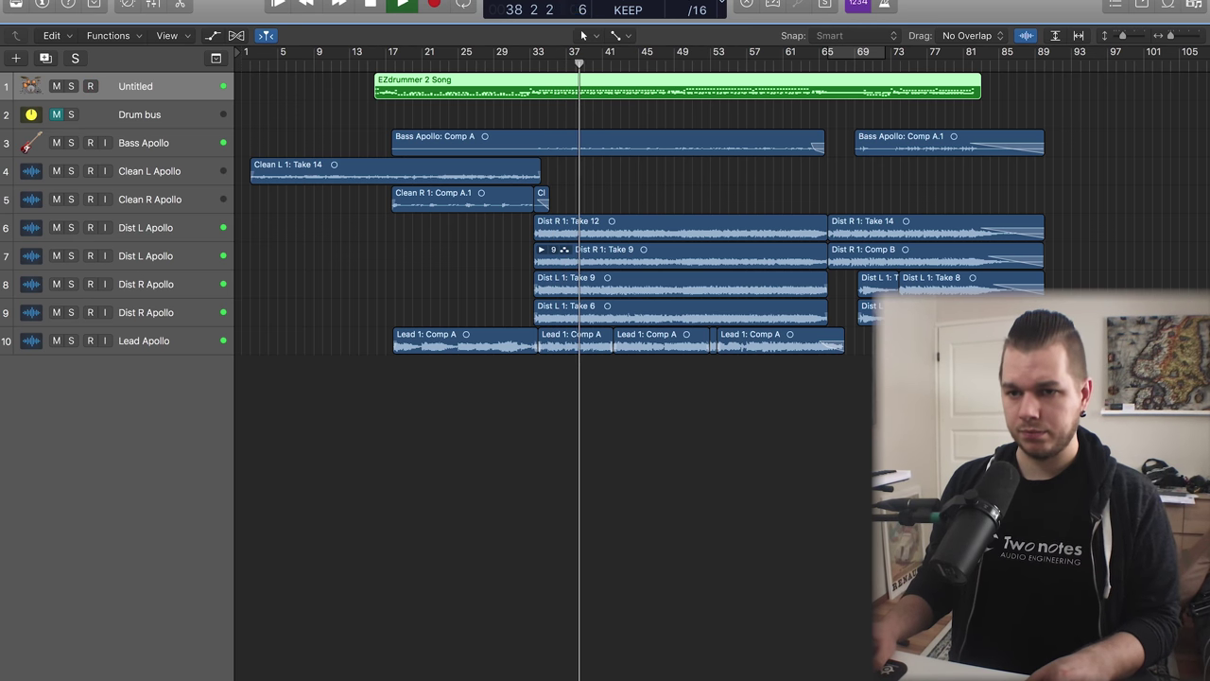
pyautogui.press('space')
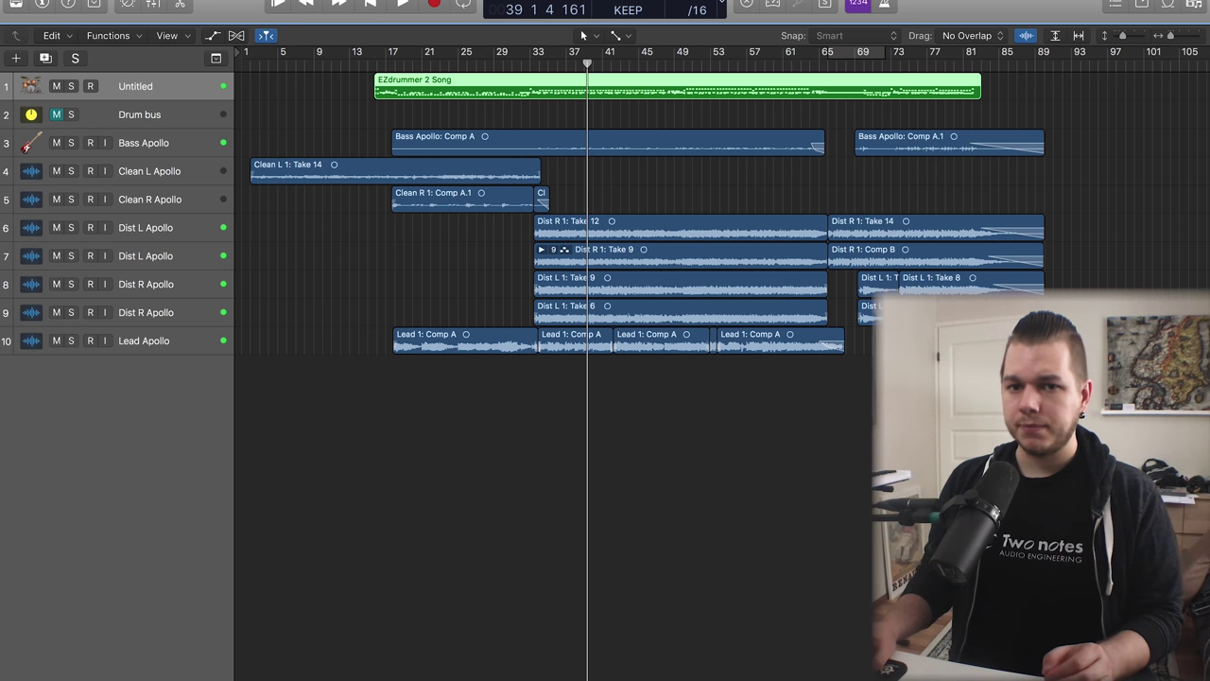
pyautogui.click(56, 114)
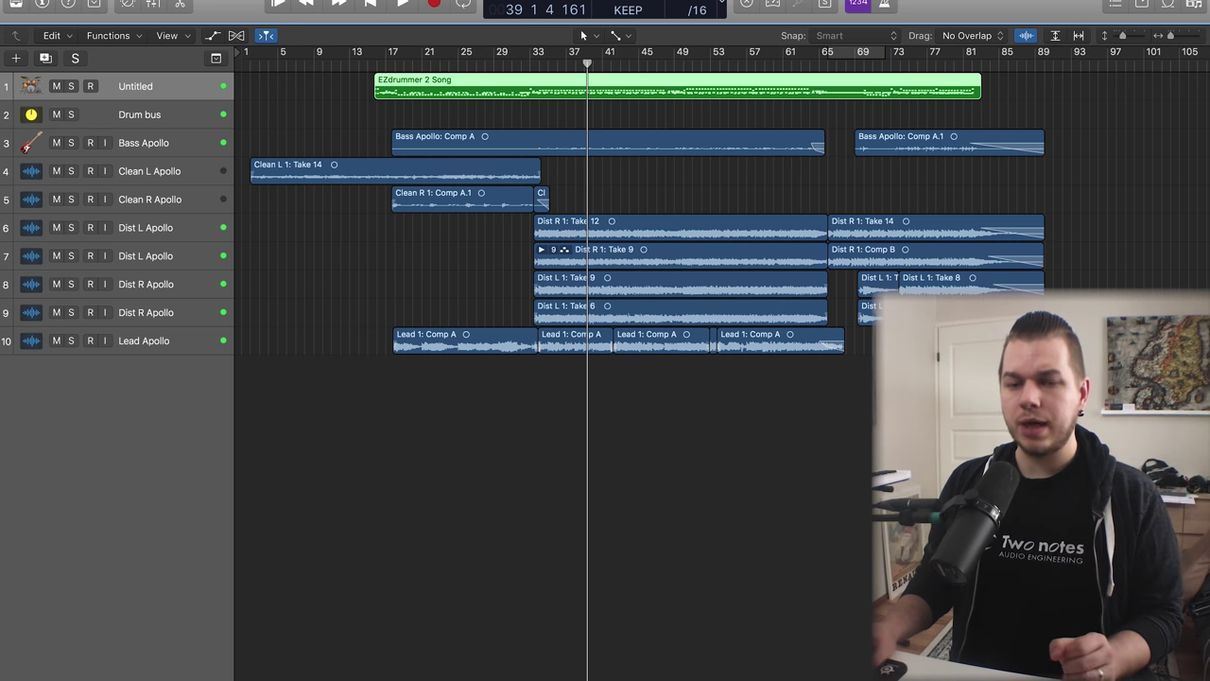
pyautogui.press('space')
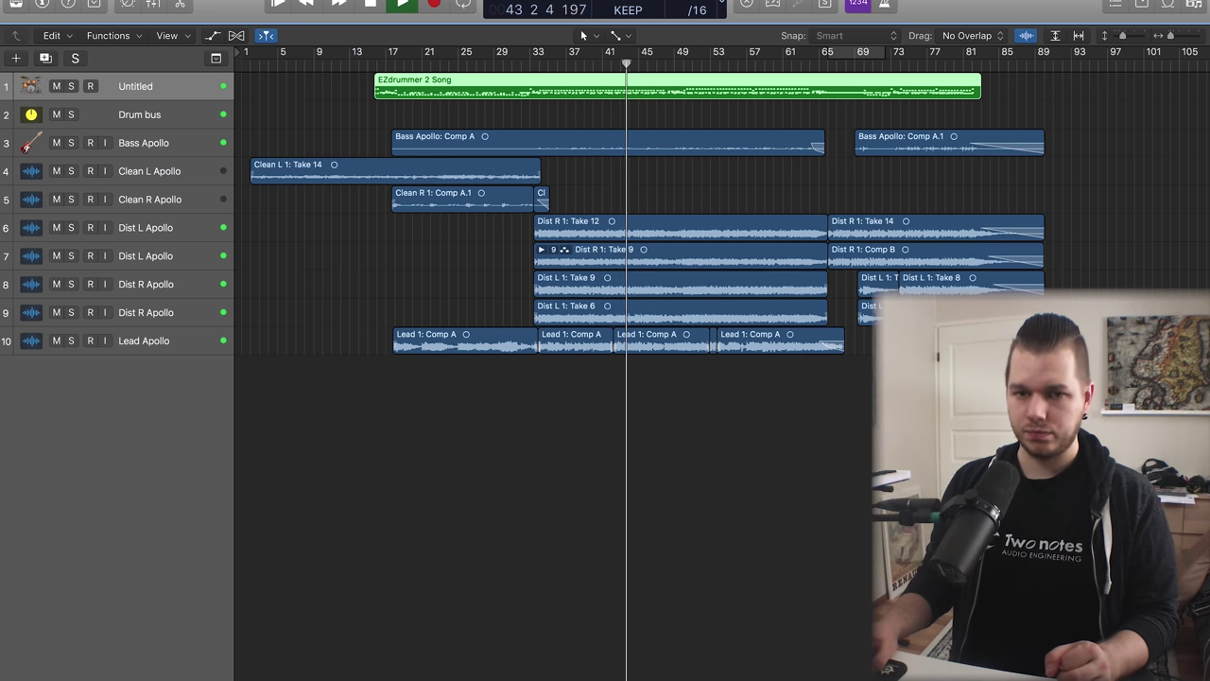
# Toggle the Drum bus mute during playback to compare the mix with and without it, and stop with it muted
pyautogui.click(55, 114)
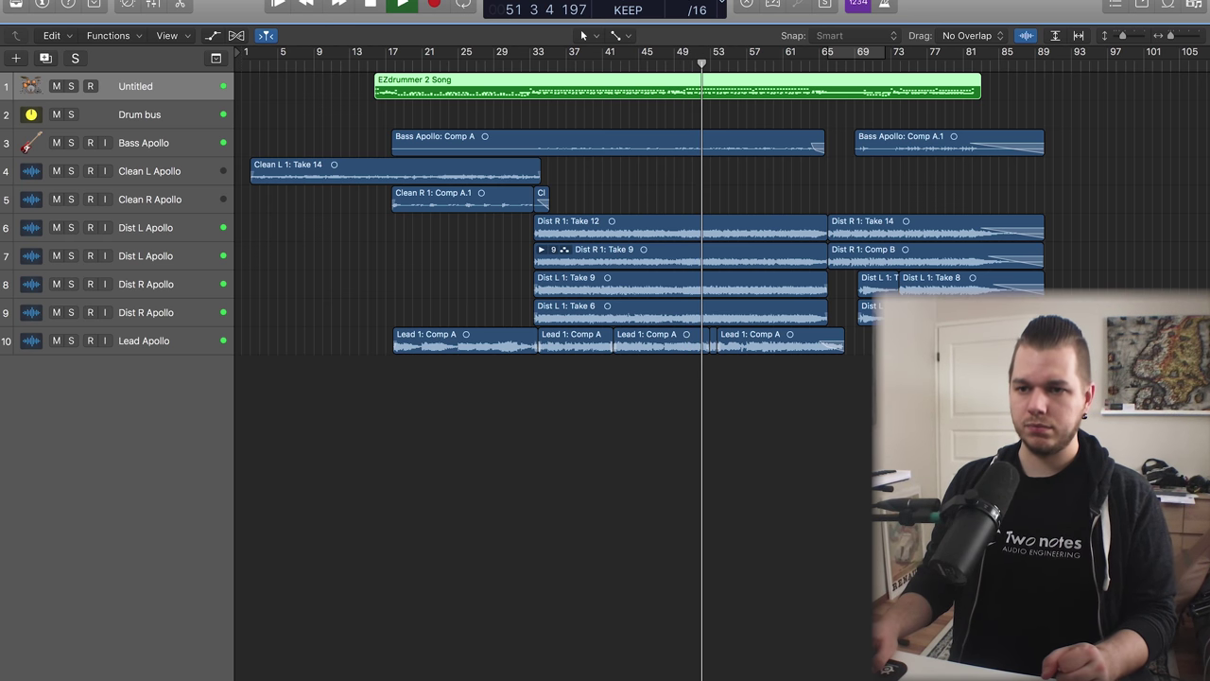
pyautogui.click(57, 115)
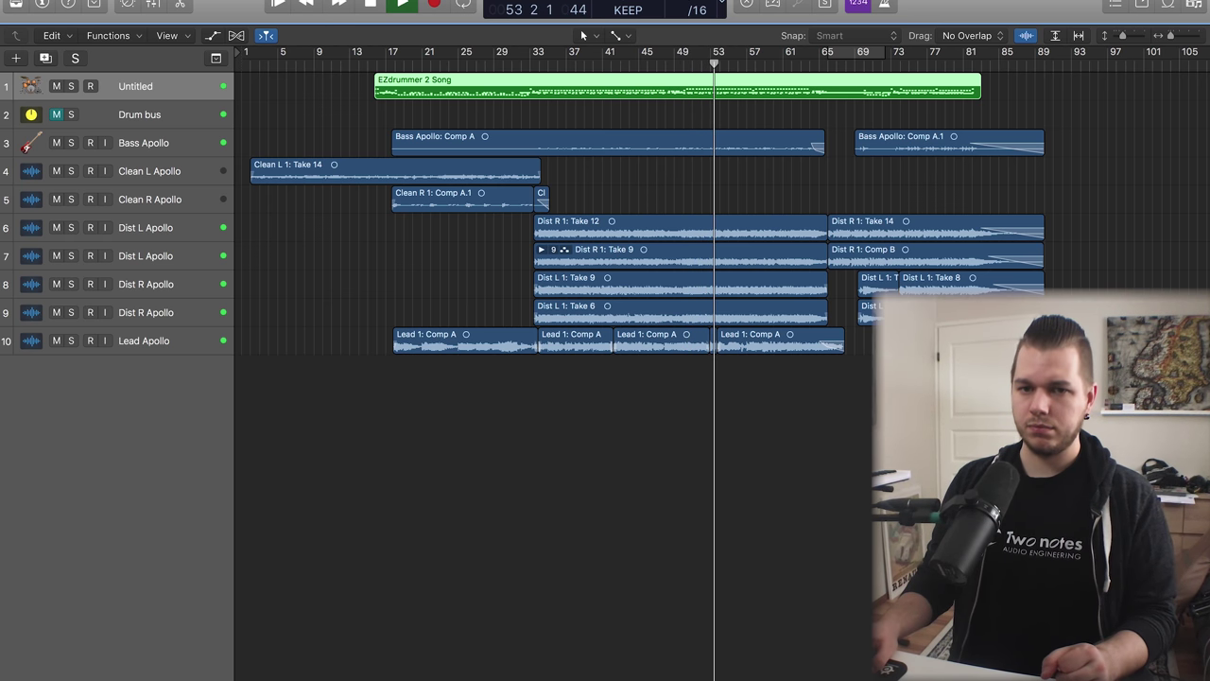
pyautogui.click(56, 115)
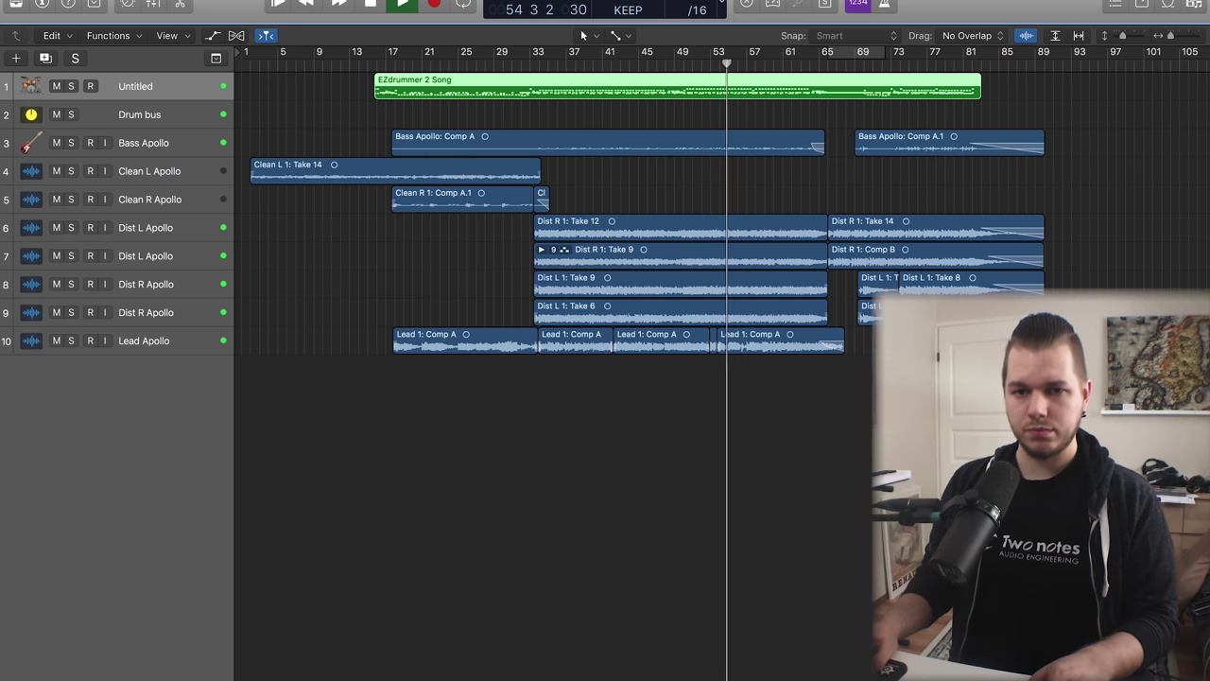
pyautogui.press('space')
pyautogui.click(57, 115)
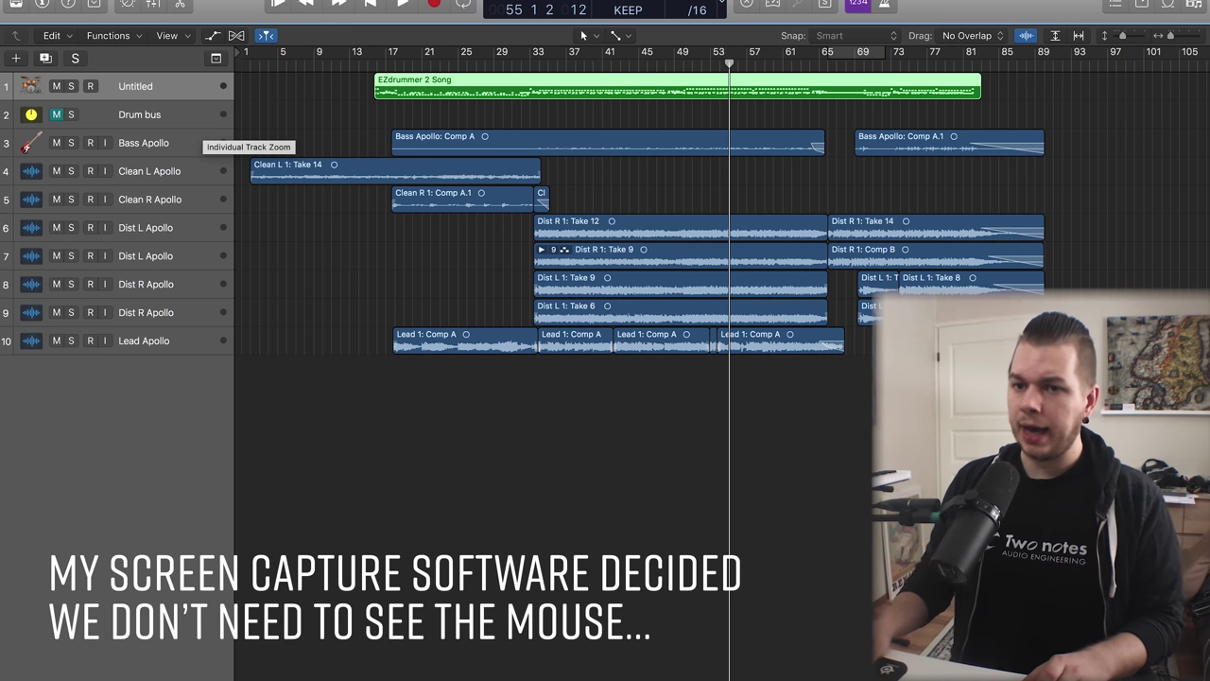
# Select the EZdrummer 2 Song region and open the EZdrummer instrument from the Untitled track's mixer channel
pyautogui.hotkey('alt', 'shift', 'd')
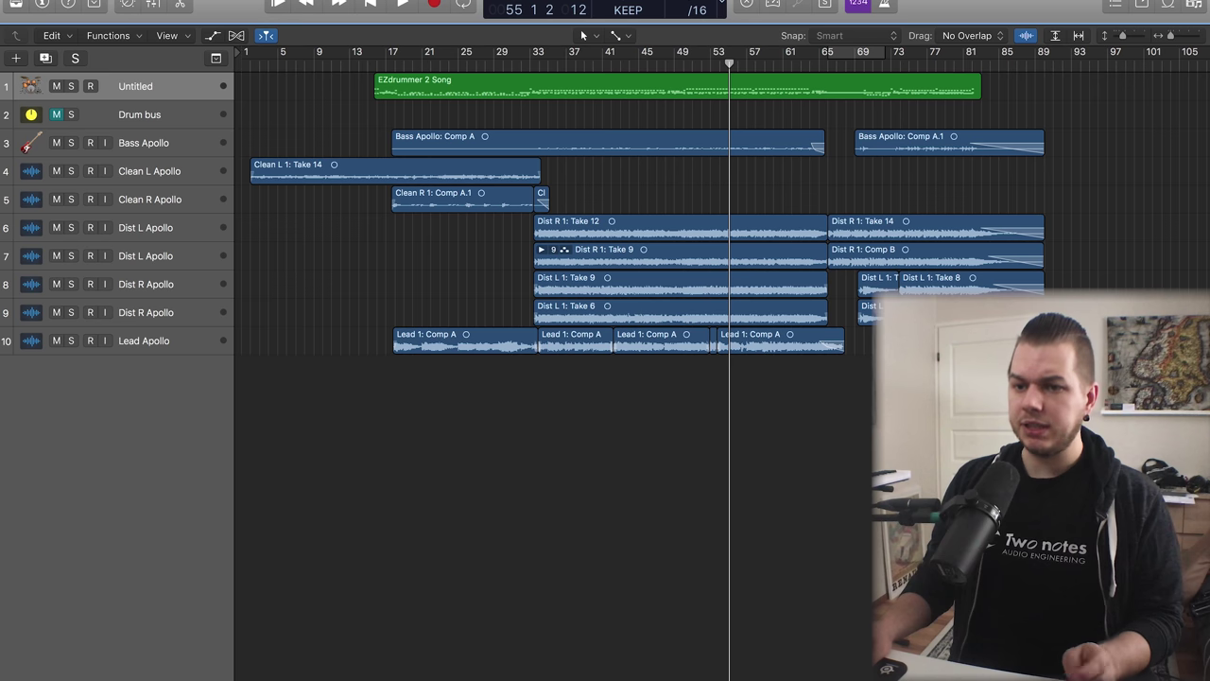
pyautogui.click(595, 82)
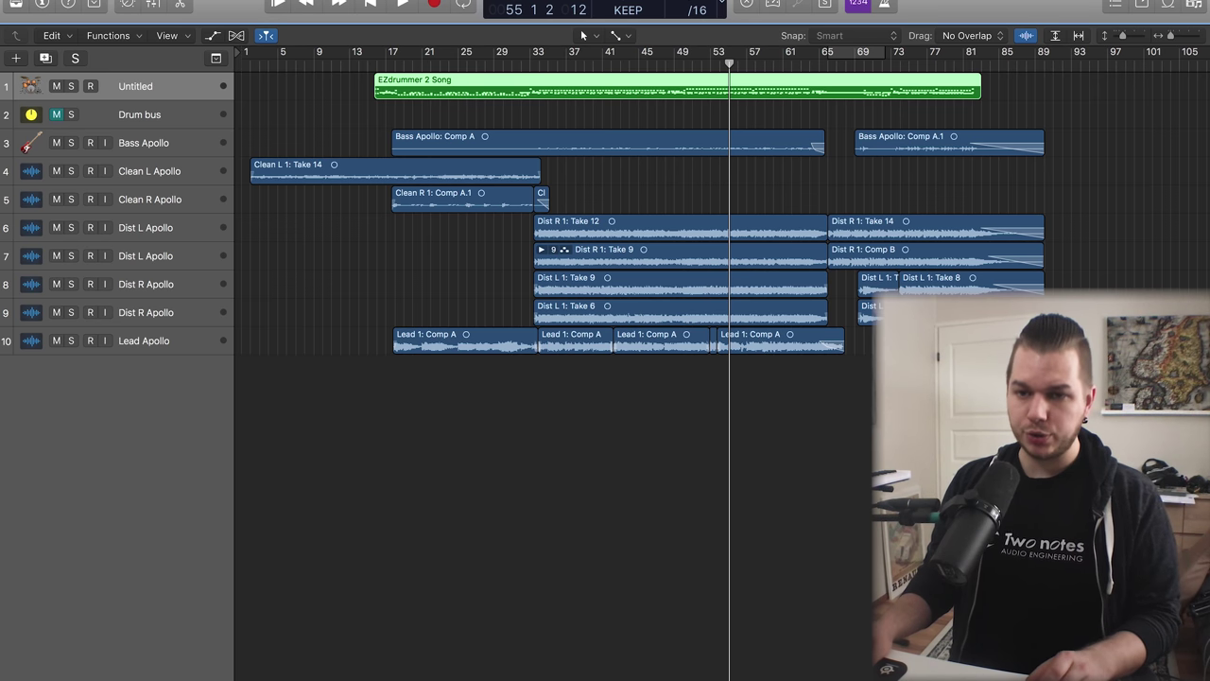
pyautogui.press('x')
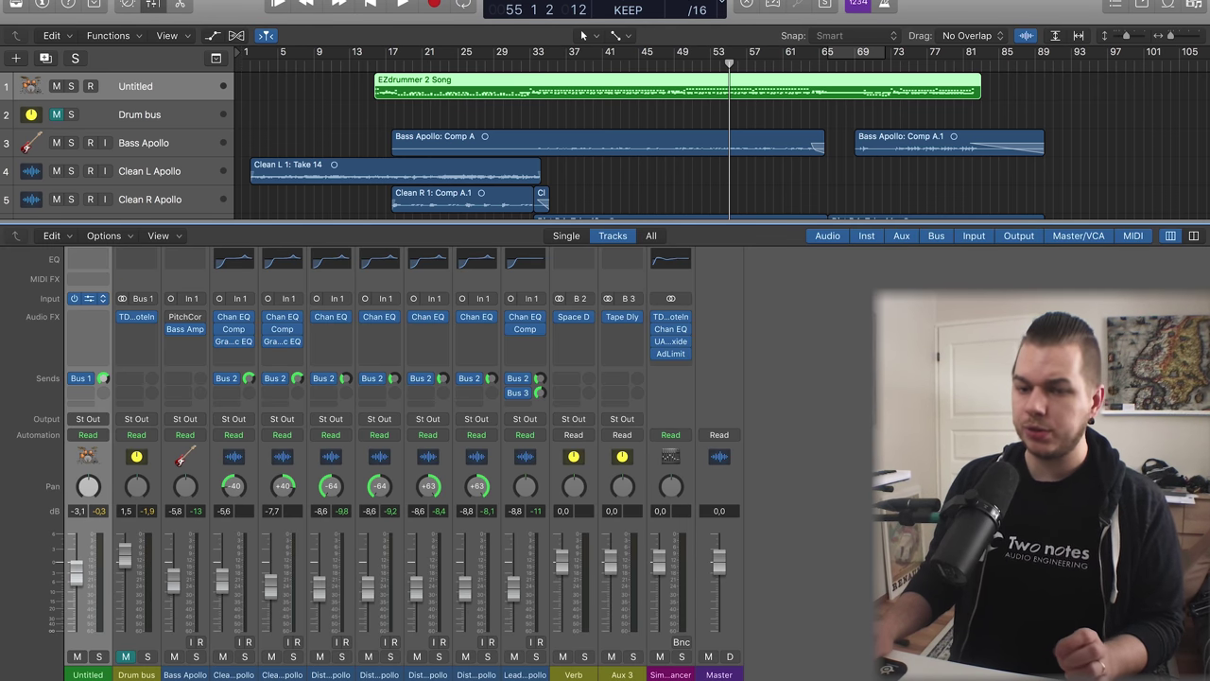
pyautogui.click(88, 299)
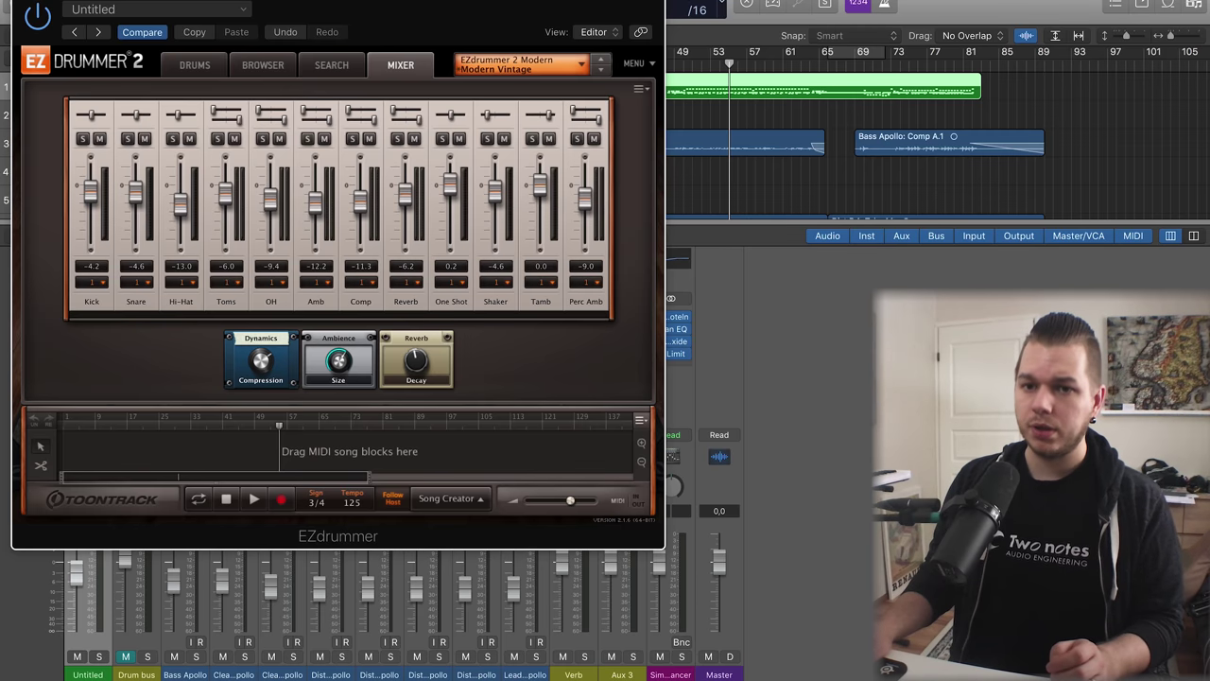
# Move the EZdrummer window clear of the edge and look through its drum kit, mixer, search and groove browser pages
pyautogui.moveTo(335, 2); pyautogui.dragTo(498, 55)
pyautogui.click(358, 129)
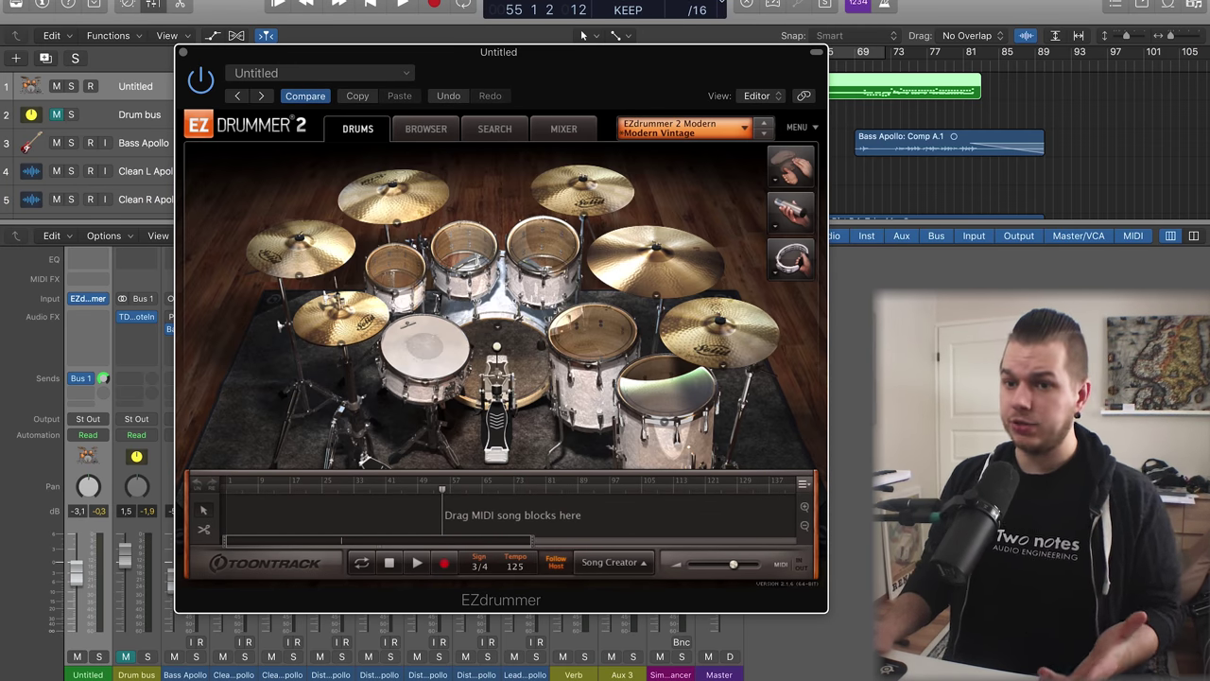
pyautogui.click(564, 129)
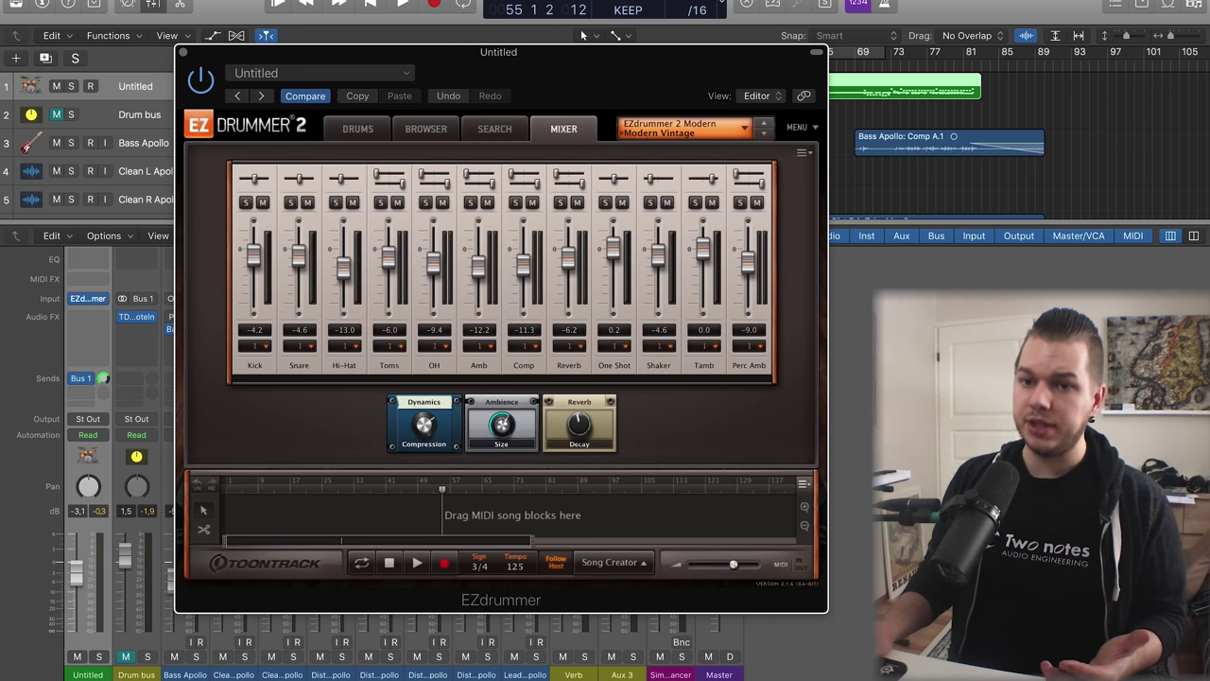
pyautogui.click(494, 128)
pyautogui.click(425, 129)
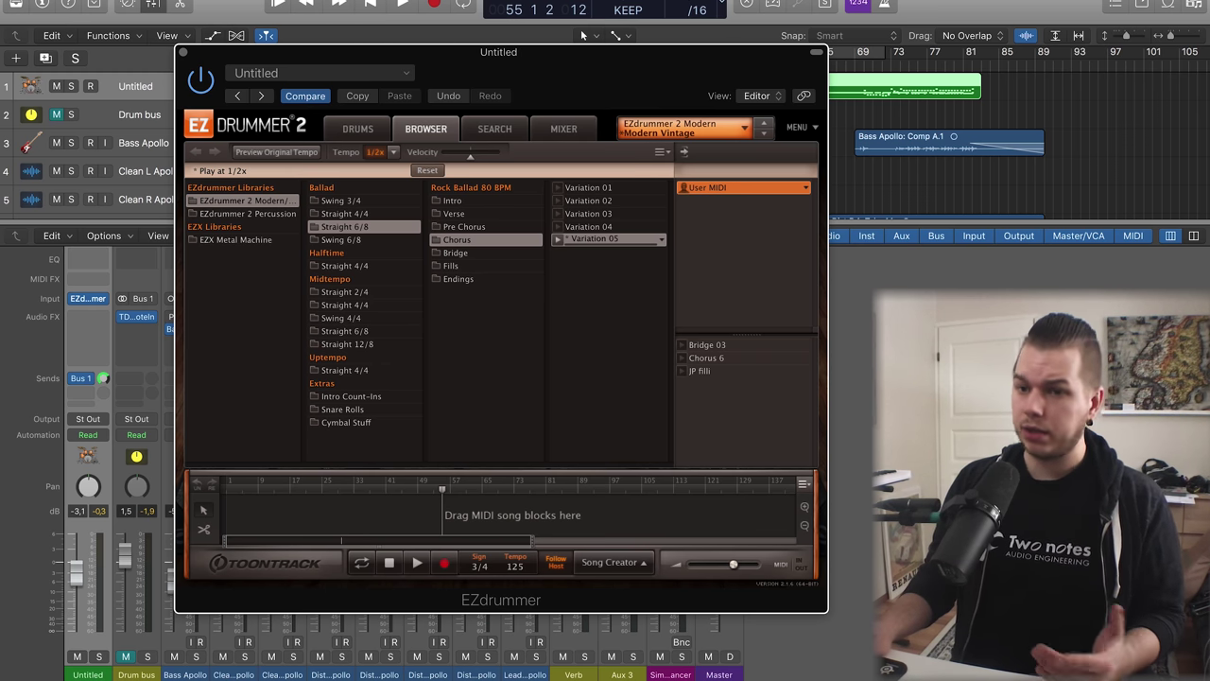
# Preview the Chorus groove Variation 05 and place it via EZdrummer's timeline on the Untitled track at bar 85, without importing tempo
pyautogui.click(558, 240)
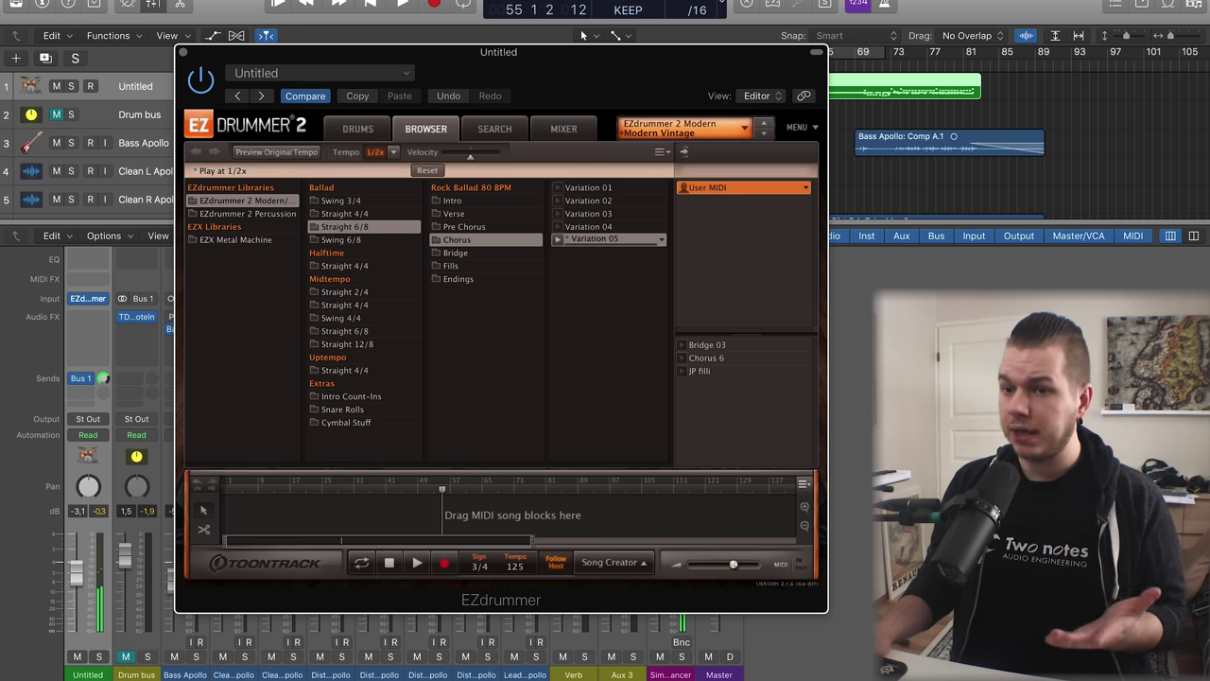
pyautogui.moveTo(605, 239); pyautogui.dragTo(481, 516)
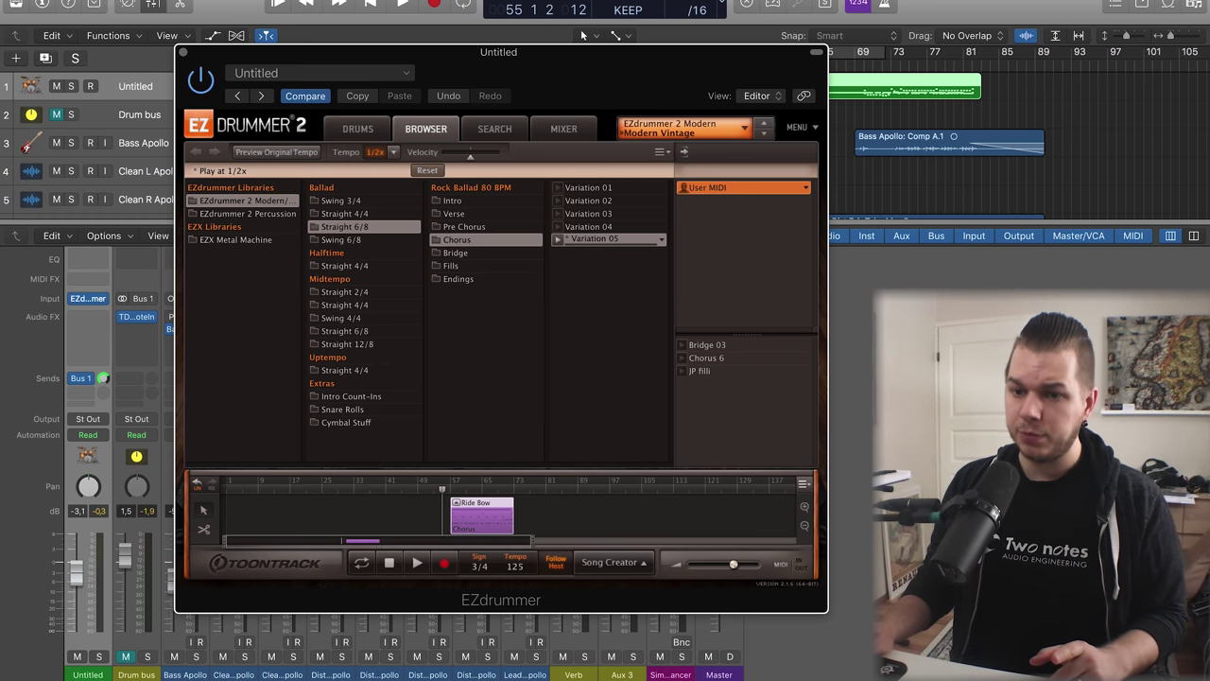
pyautogui.moveTo(482, 515); pyautogui.dragTo(999, 88)
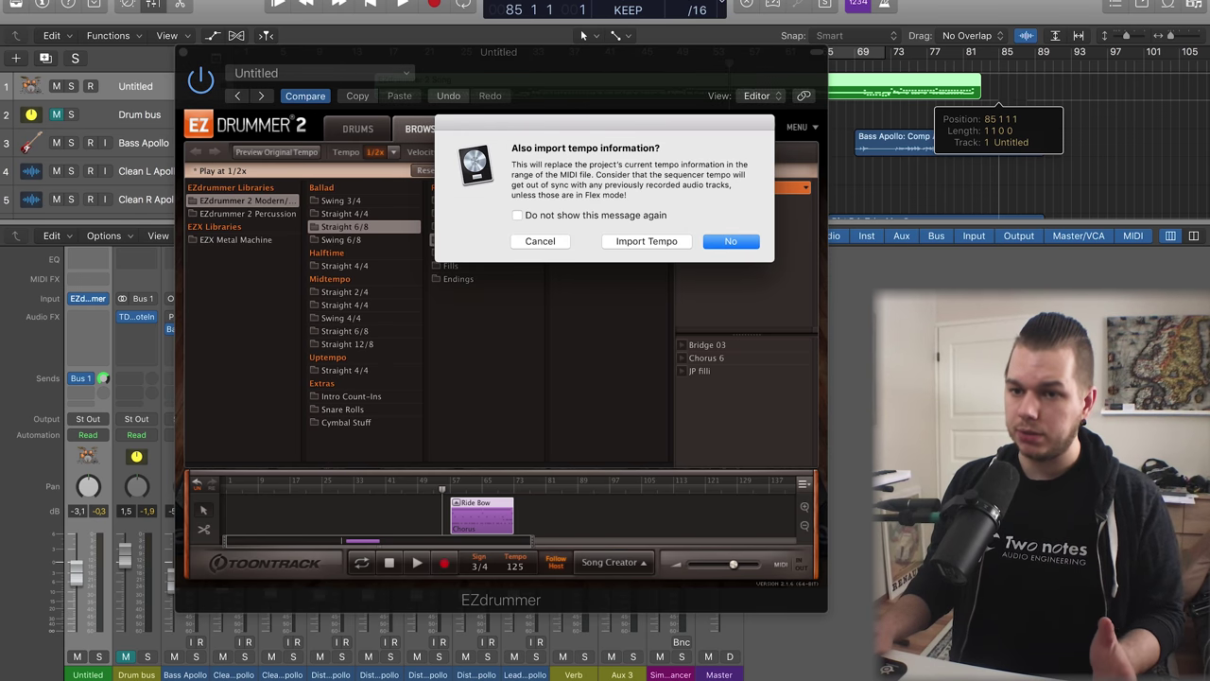
pyautogui.click(737, 242)
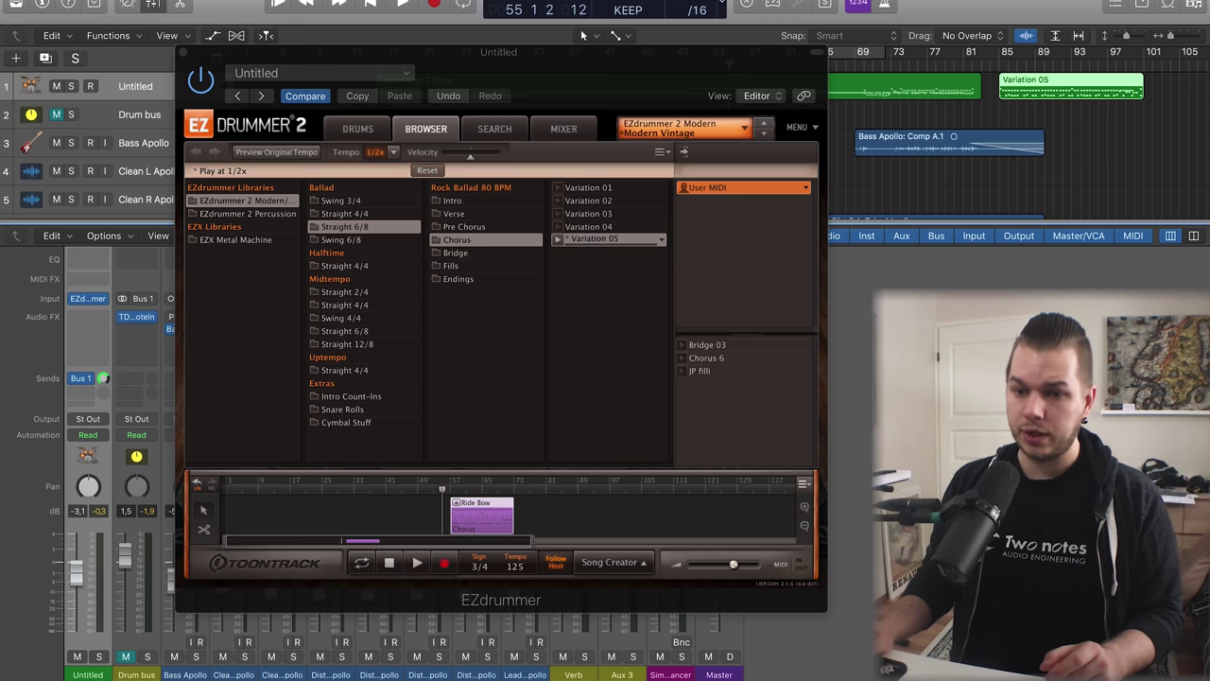
# Delete the Variation 05 region from the Untitled track and remove the Ride Bow block from EZdrummer's timeline
pyautogui.press('Delete')
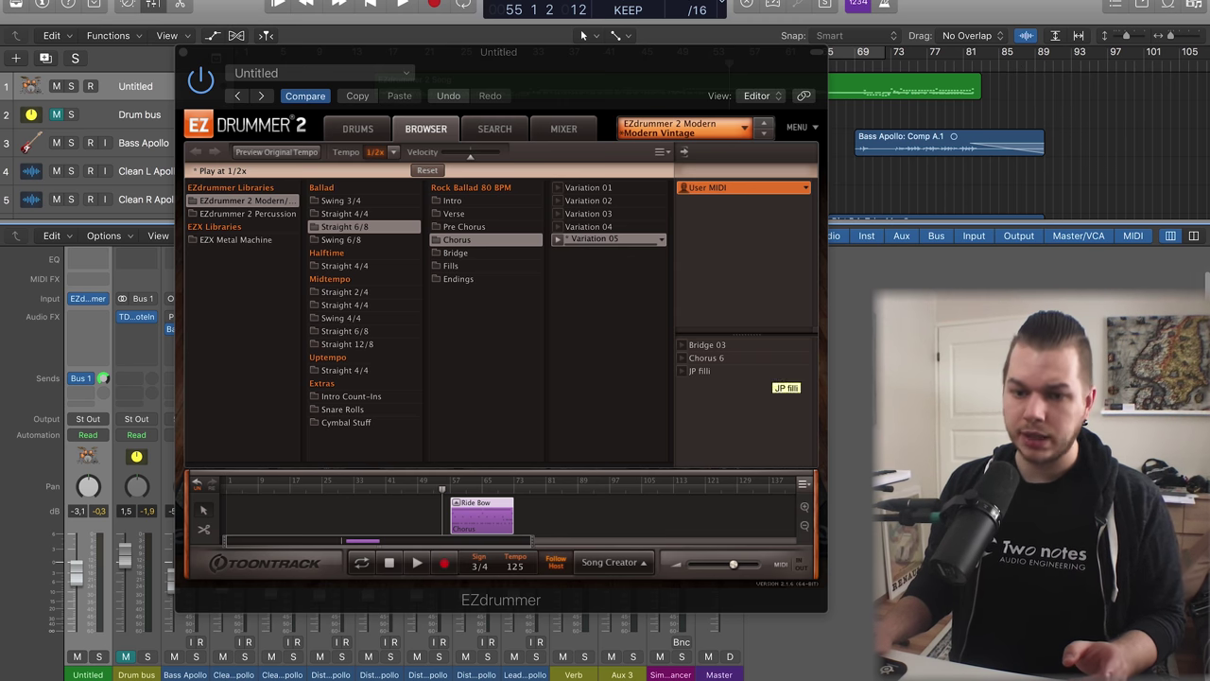
pyautogui.rightClick(501, 509)
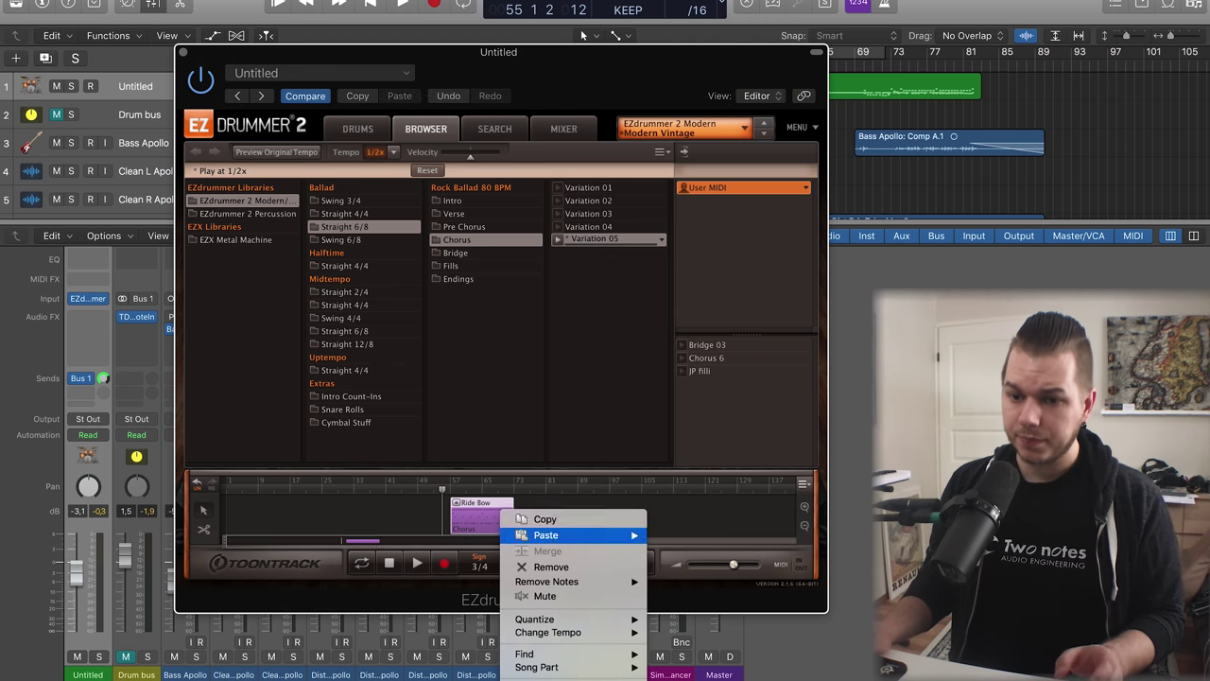
pyautogui.click(530, 567)
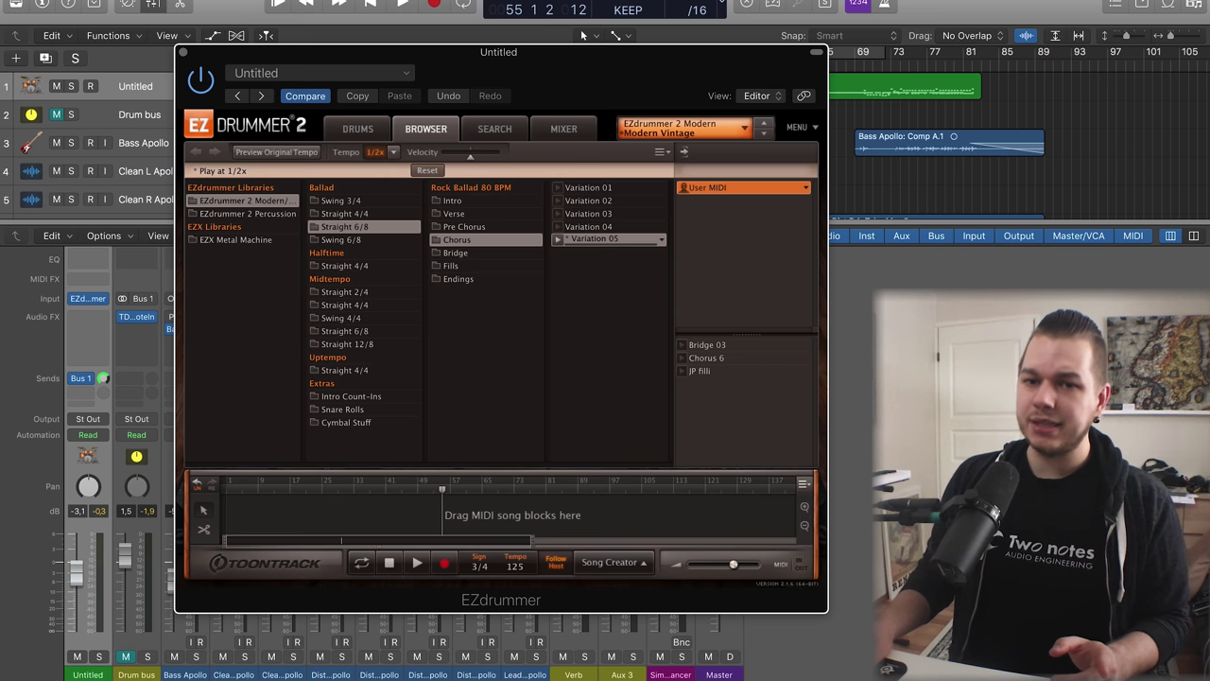
# Show EZdrummer's drum kit, open the EZdrummer 2 Song region in the Piano Roll and close the instrument window
pyautogui.click(357, 129)
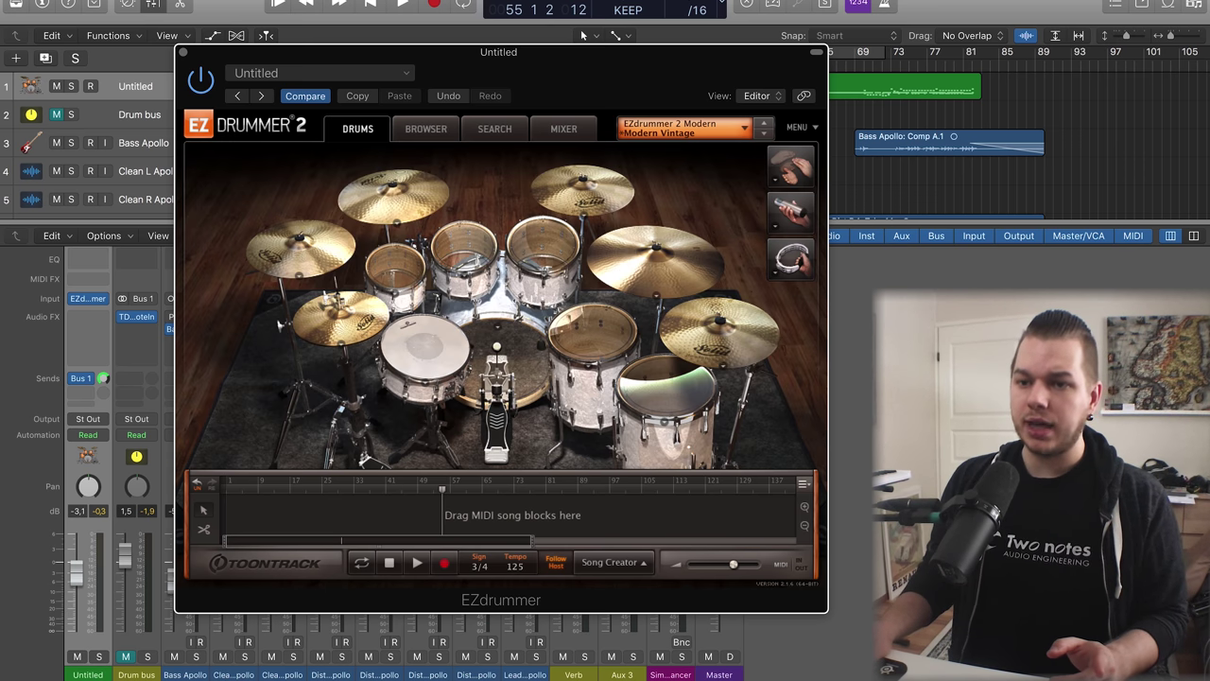
pyautogui.moveTo(397, 53); pyautogui.dragTo(444, 170)
pyautogui.doubleClick(567, 87)
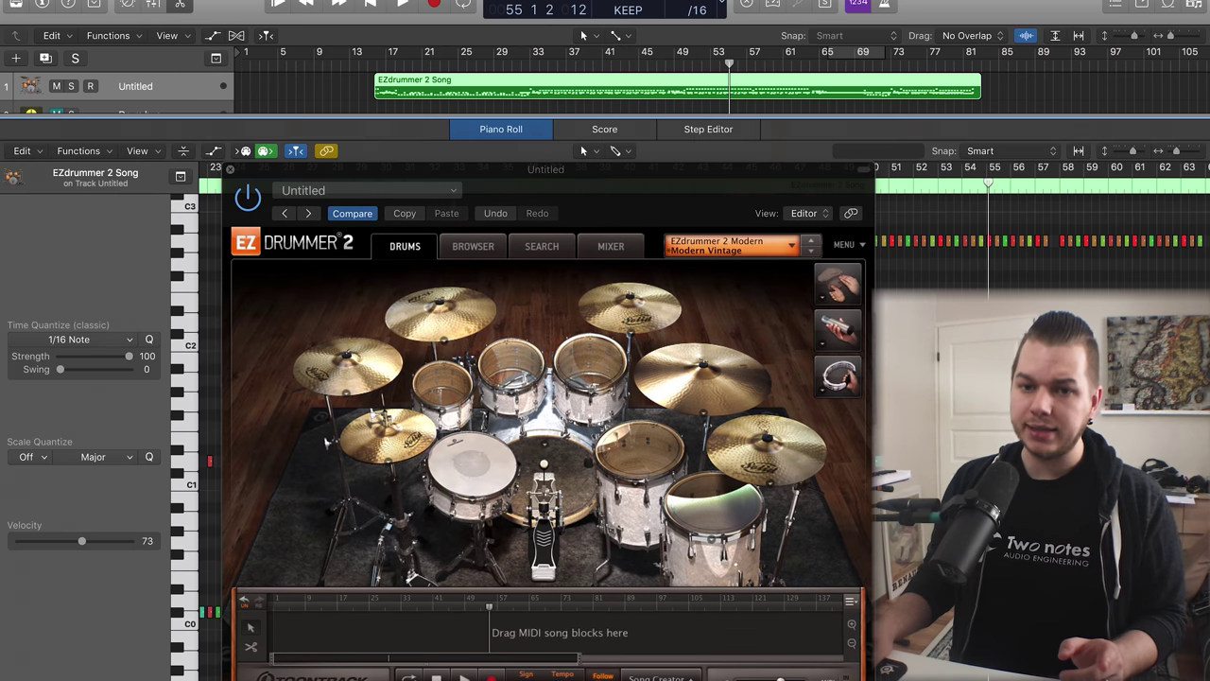
pyautogui.click(679, 345)
pyautogui.press('super+w')
# Examine the programmed drum notes of the EZdrummer 2 Song region along its length in the Piano Roll
pyautogui.hscroll(10, 530, 416)
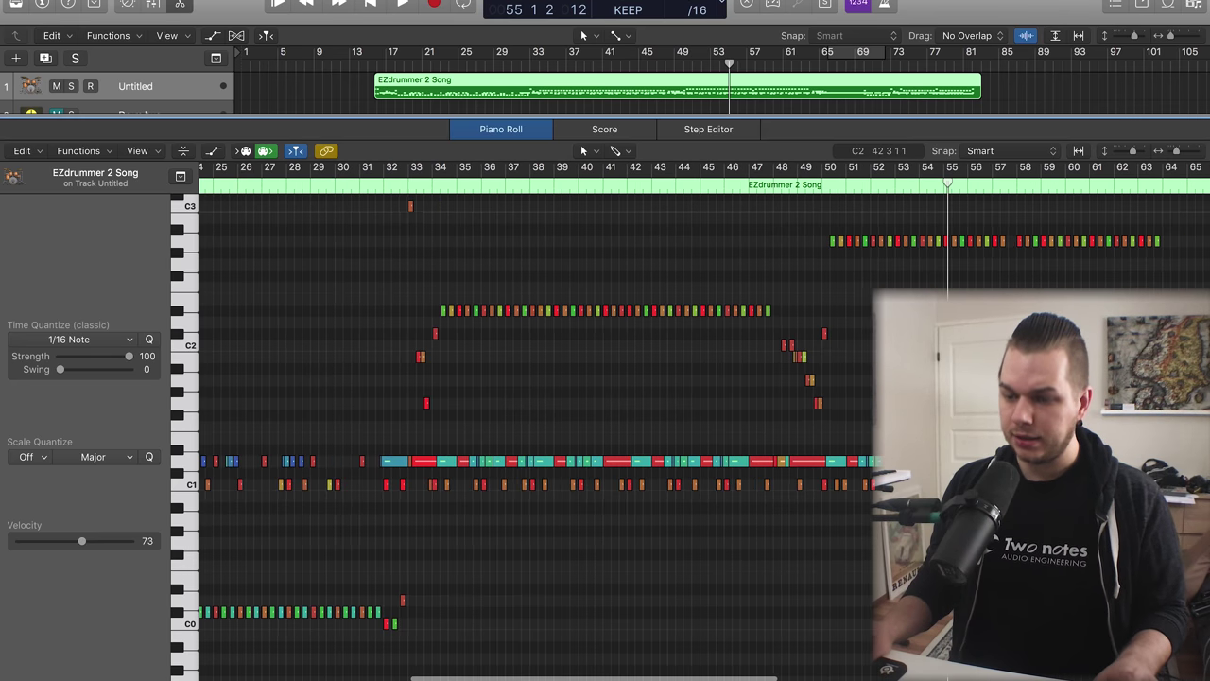
pyautogui.hscroll(1, 529, 416)
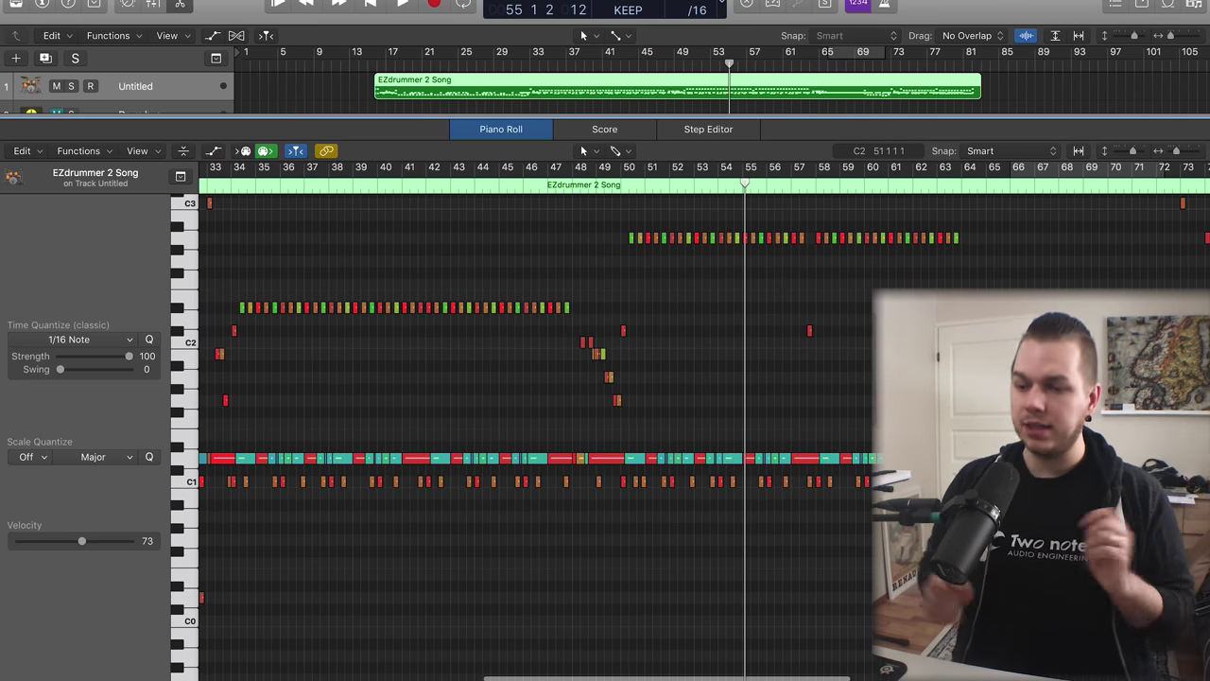
pyautogui.hscroll(5, 530, 416)
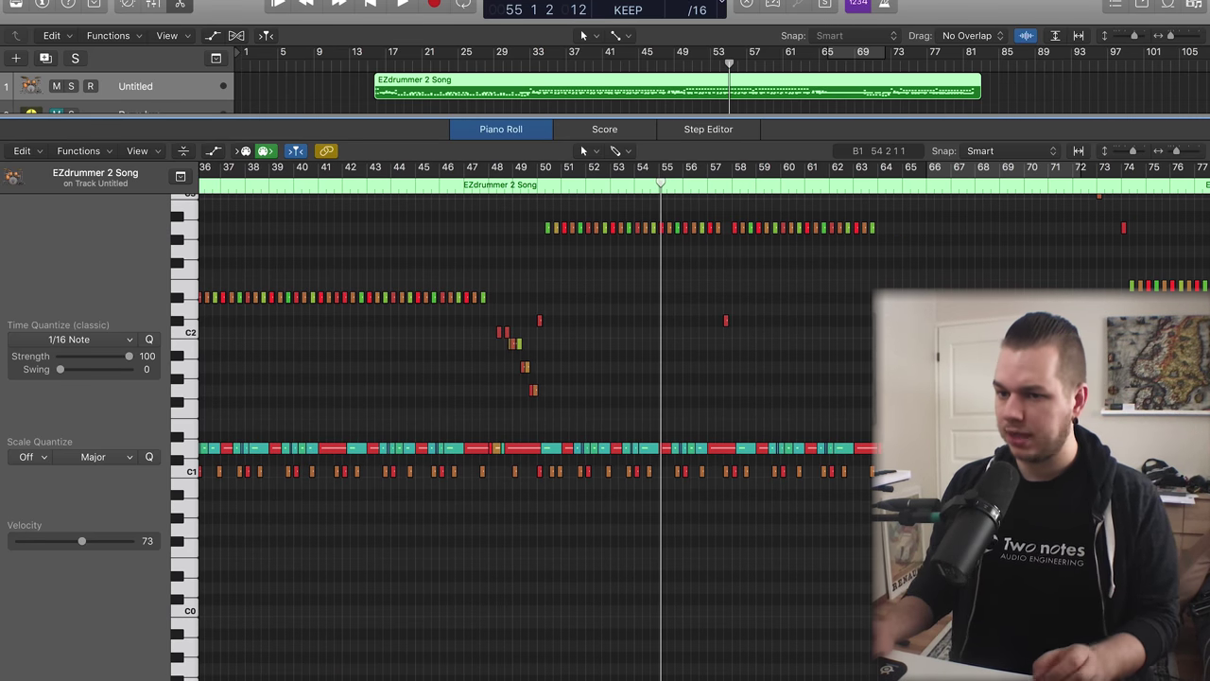
pyautogui.scroll(4, 529, 416)
pyautogui.hscroll(6, 529, 417)
pyautogui.hscroll(14, 529, 416)
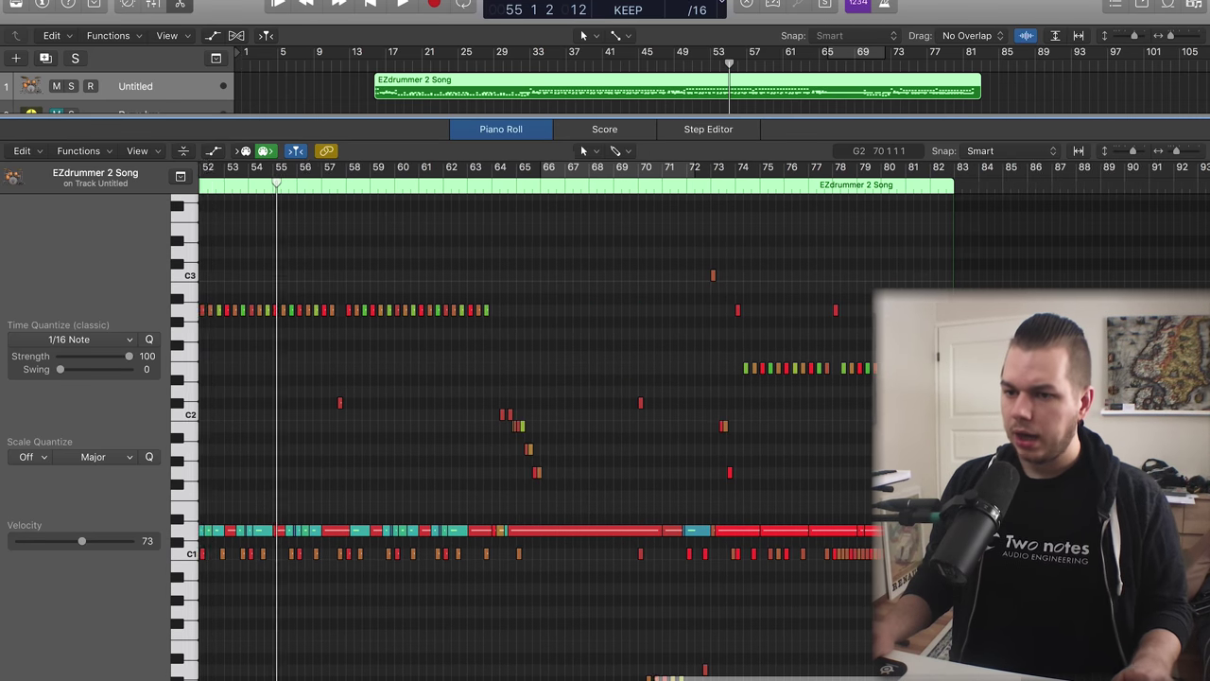
pyautogui.hscroll(-20, 529, 416)
pyautogui.scroll(-6, 530, 416)
pyautogui.hscroll(-15, 529, 416)
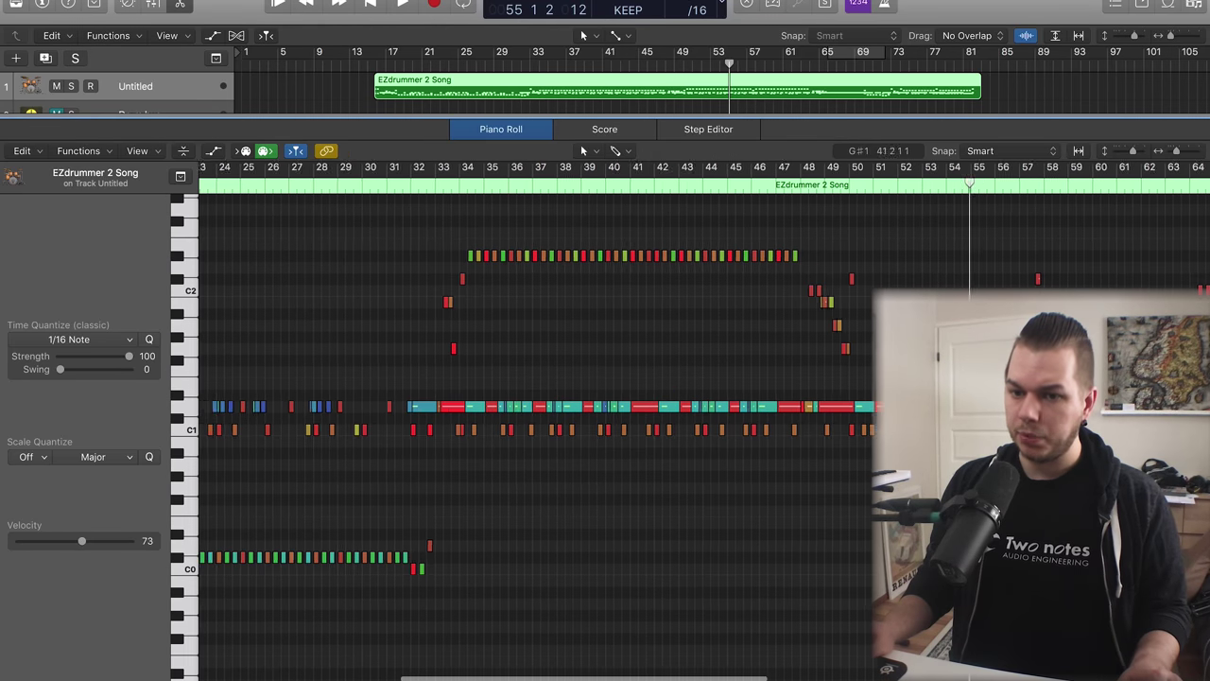
pyautogui.scroll(2, 530, 416)
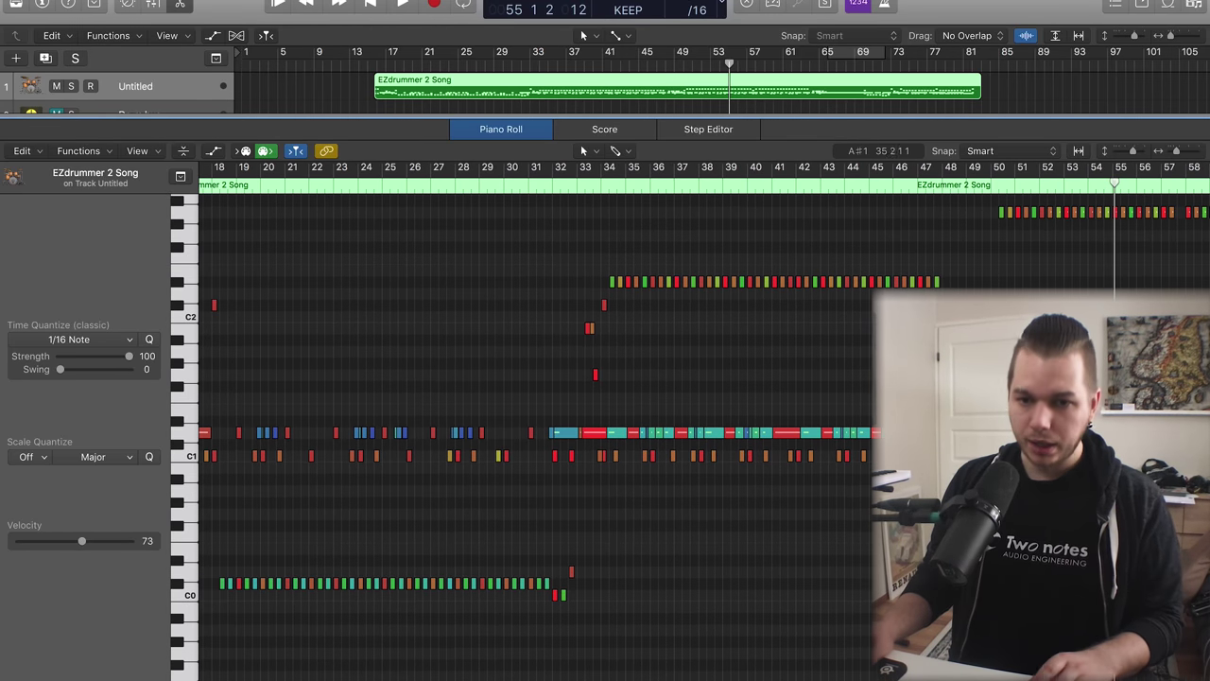
# Reopen EZdrummer from the Untitled track's mixer channel, audition the snare and display the instrument's internal drum mixer
pyautogui.press('x')
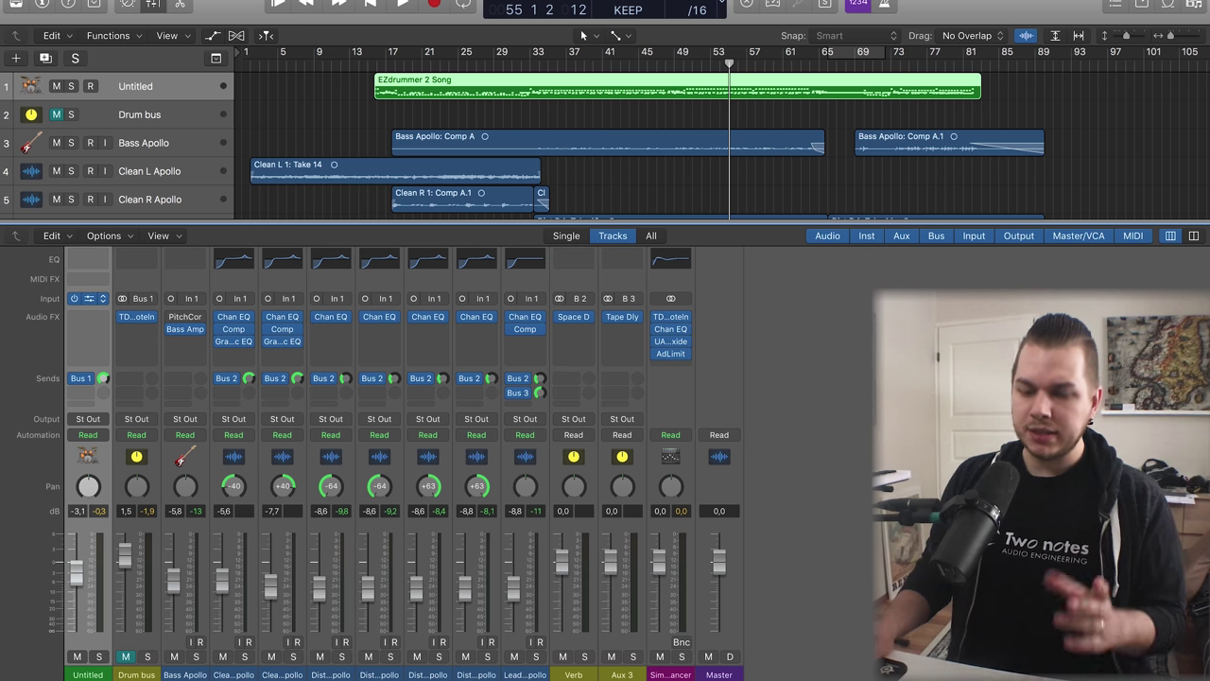
pyautogui.click(88, 299)
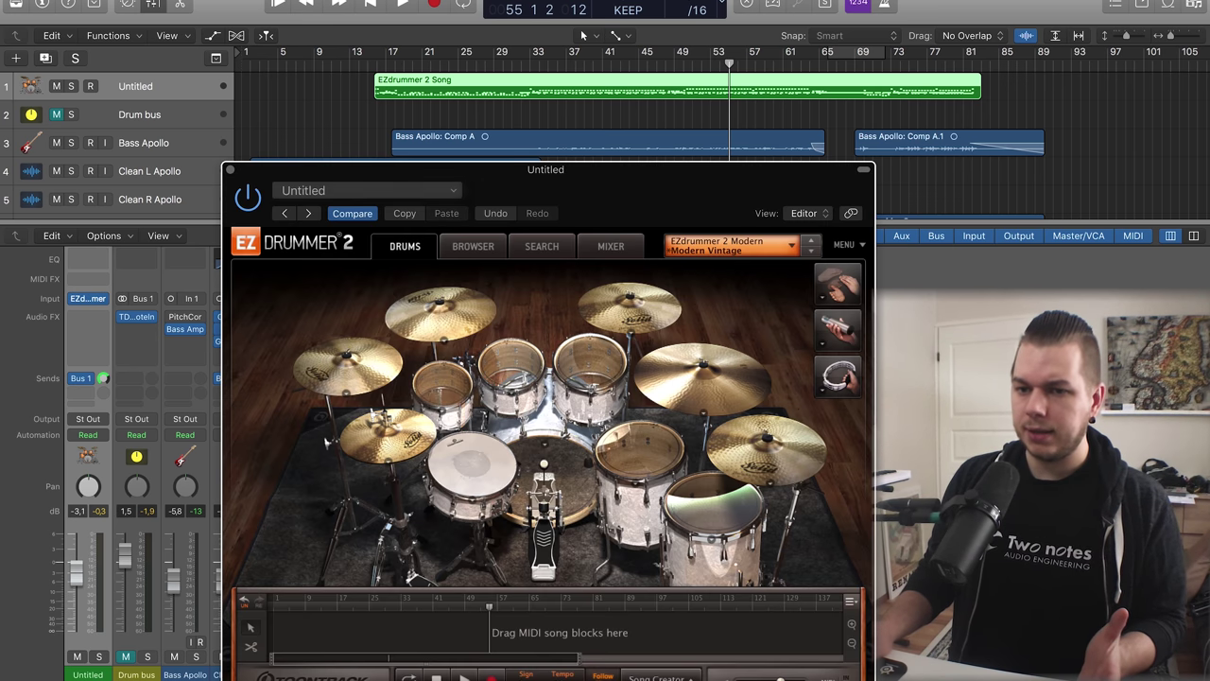
pyautogui.moveTo(406, 168); pyautogui.dragTo(425, 89)
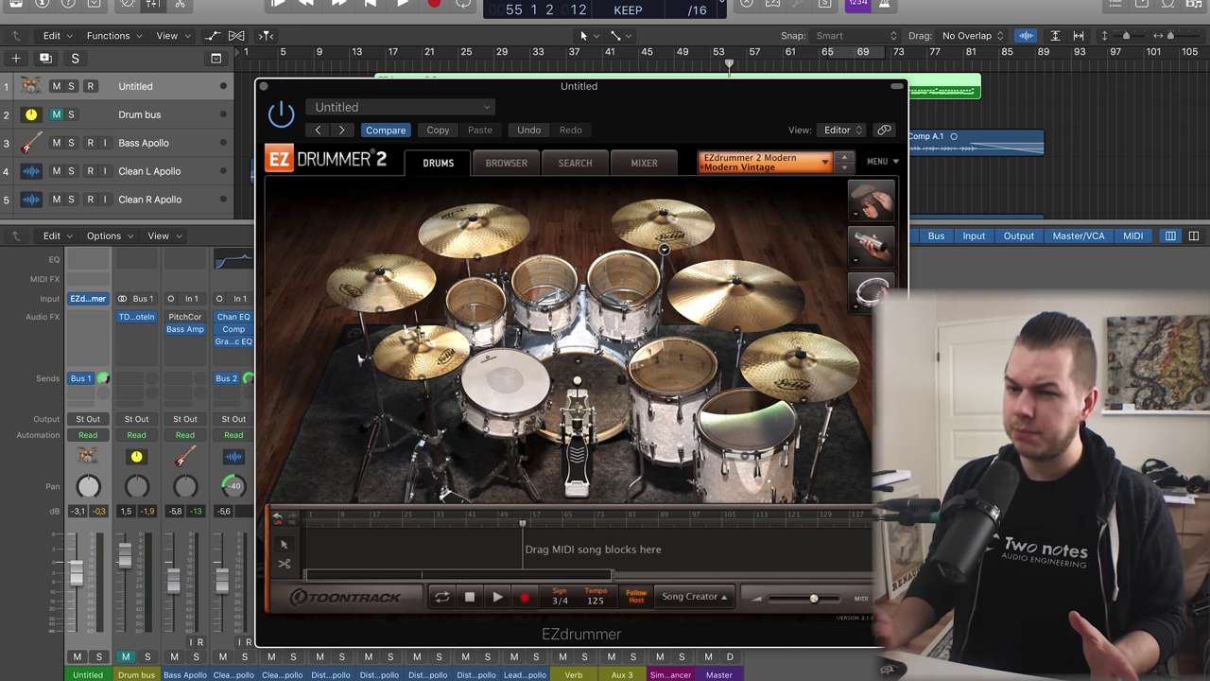
pyautogui.click(506, 382)
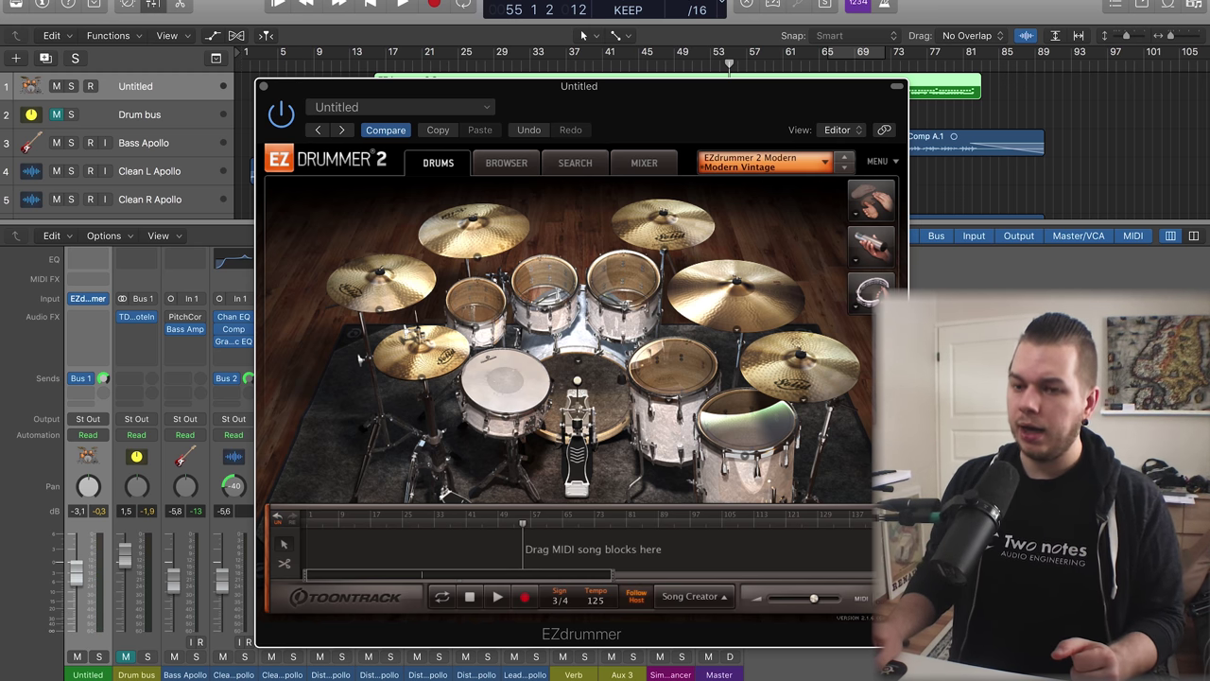
pyautogui.click(644, 163)
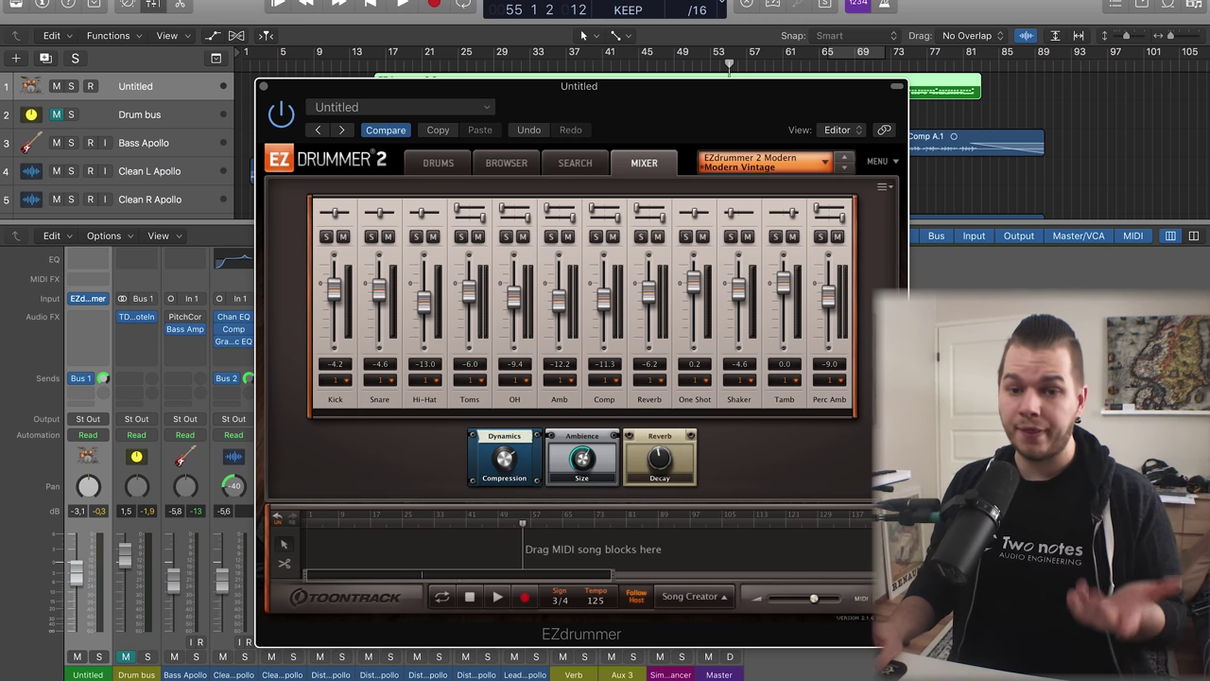
# Close the EZdrummer window and audition the soloed Untitled track without the Drum bus, returning the playhead to bar 56
pyautogui.press('super+w')
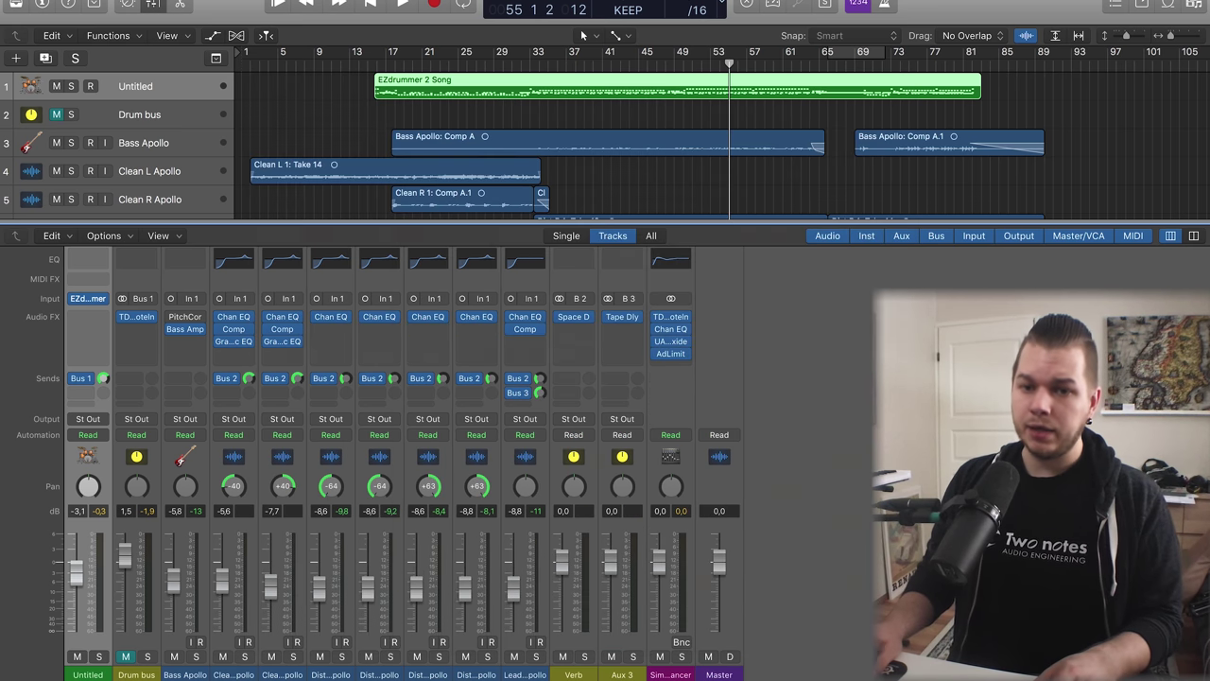
pyautogui.press('s')
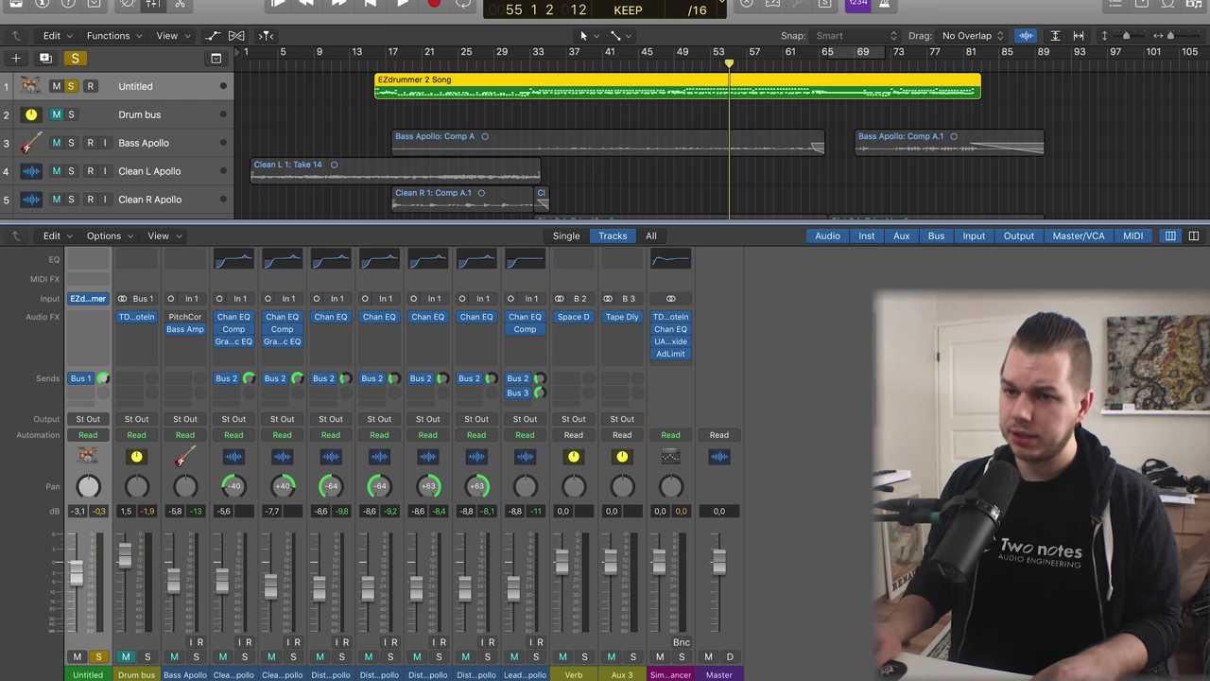
pyautogui.press('space')
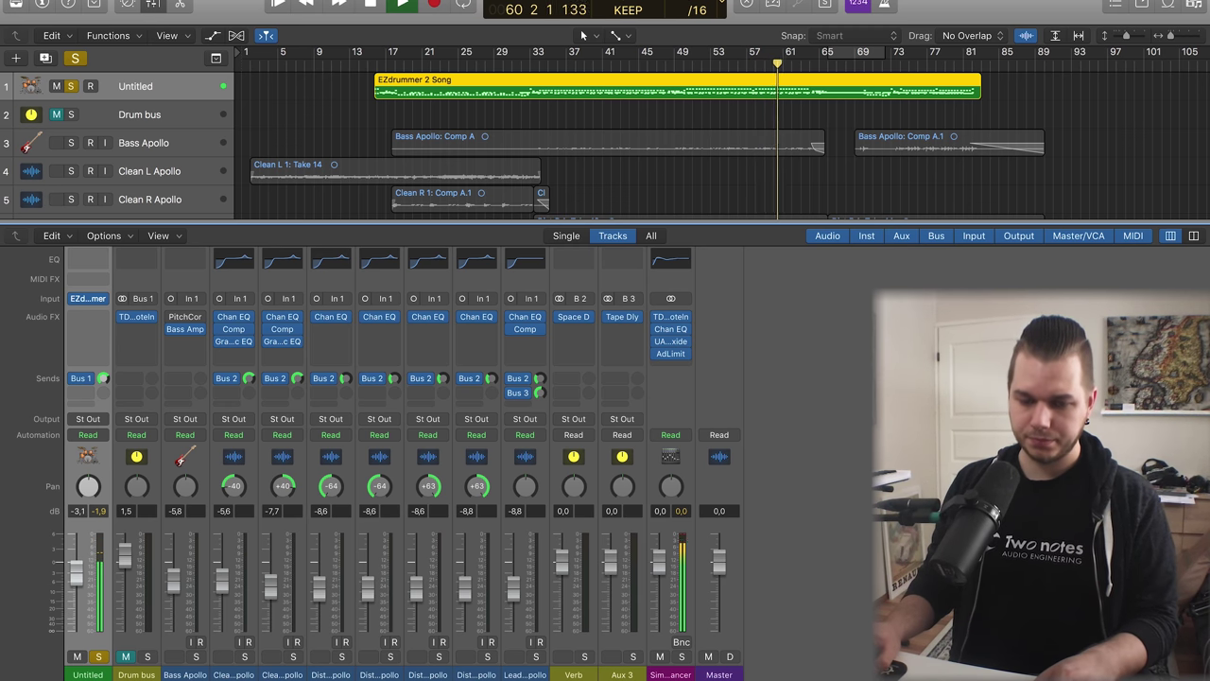
pyautogui.press('space')
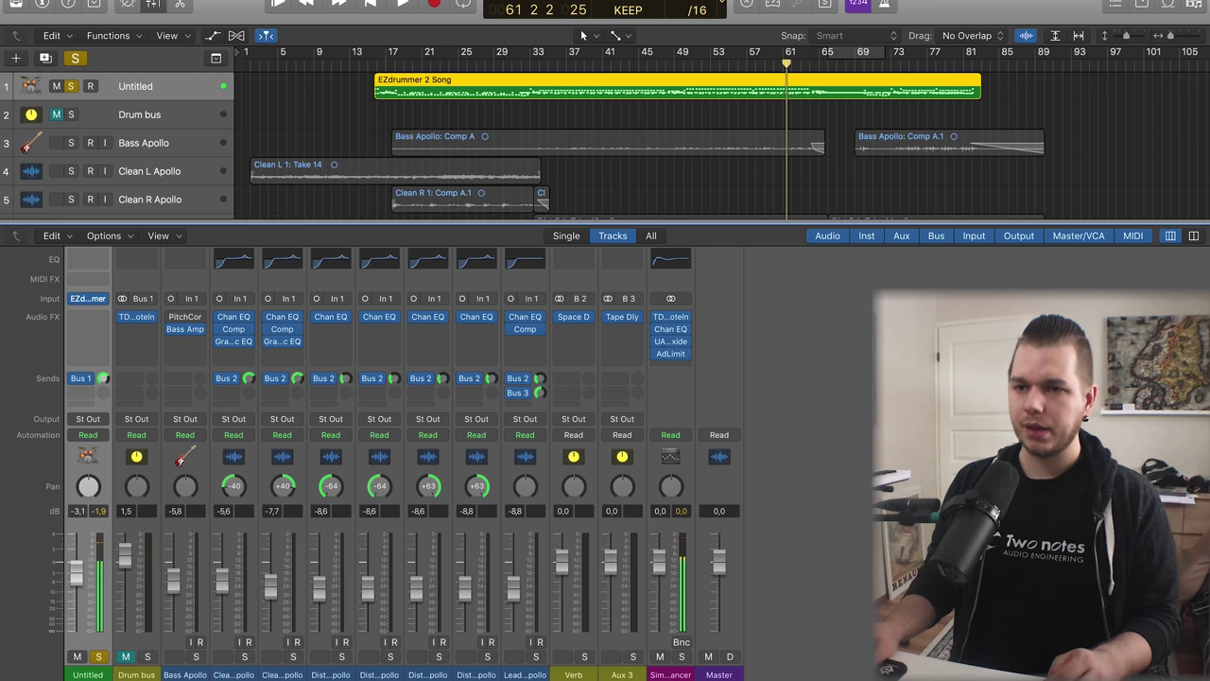
pyautogui.click(737, 66)
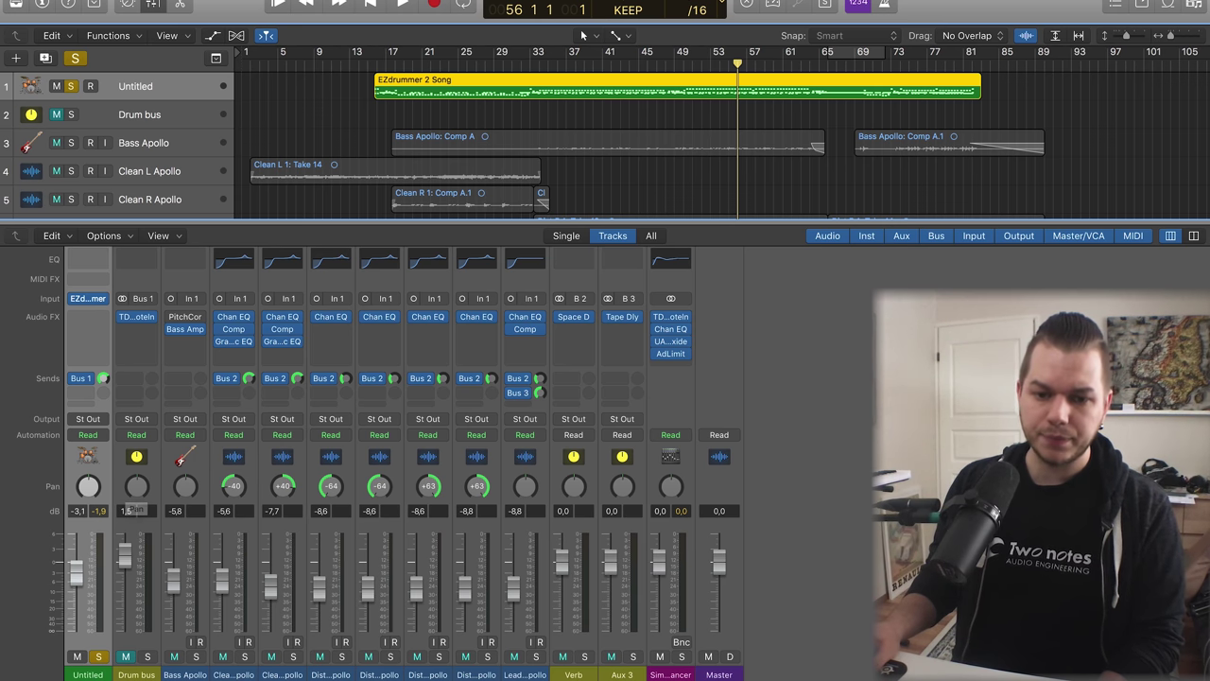
# Review the routing from the Untitled channel through its Bus 1 send to the Drum bus, briefly reopening EZdrummer
pyautogui.click(123, 490)
pyautogui.click(76, 488)
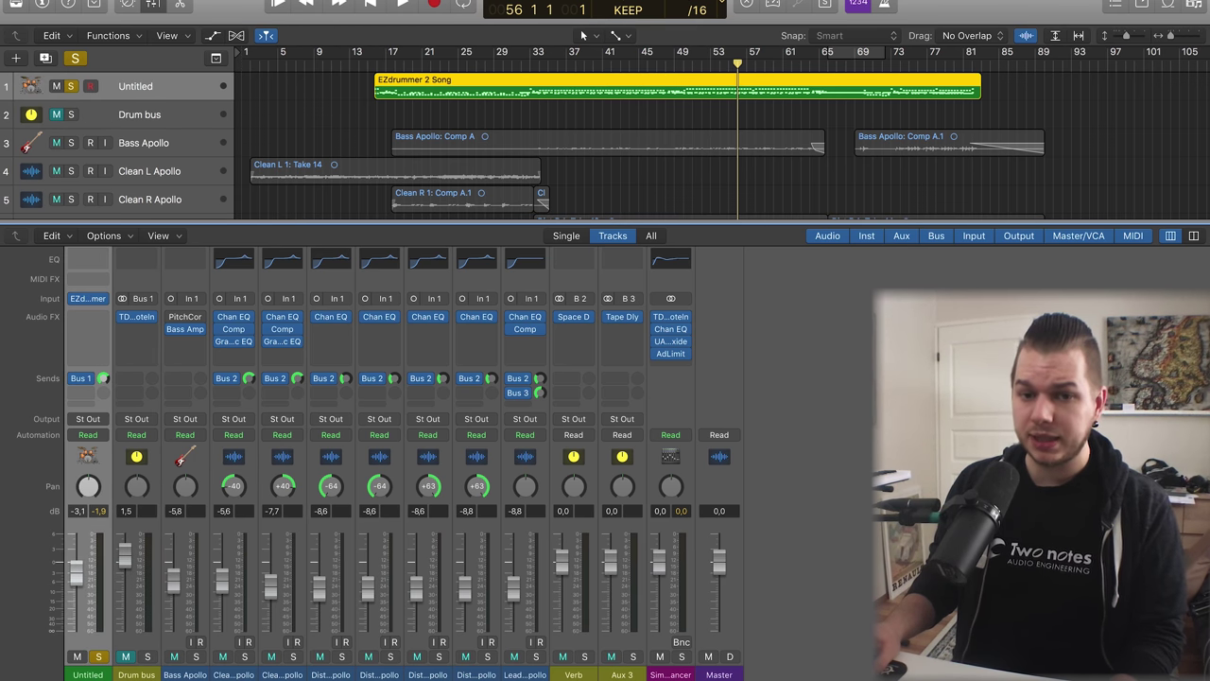
pyautogui.moveTo(89, 299)
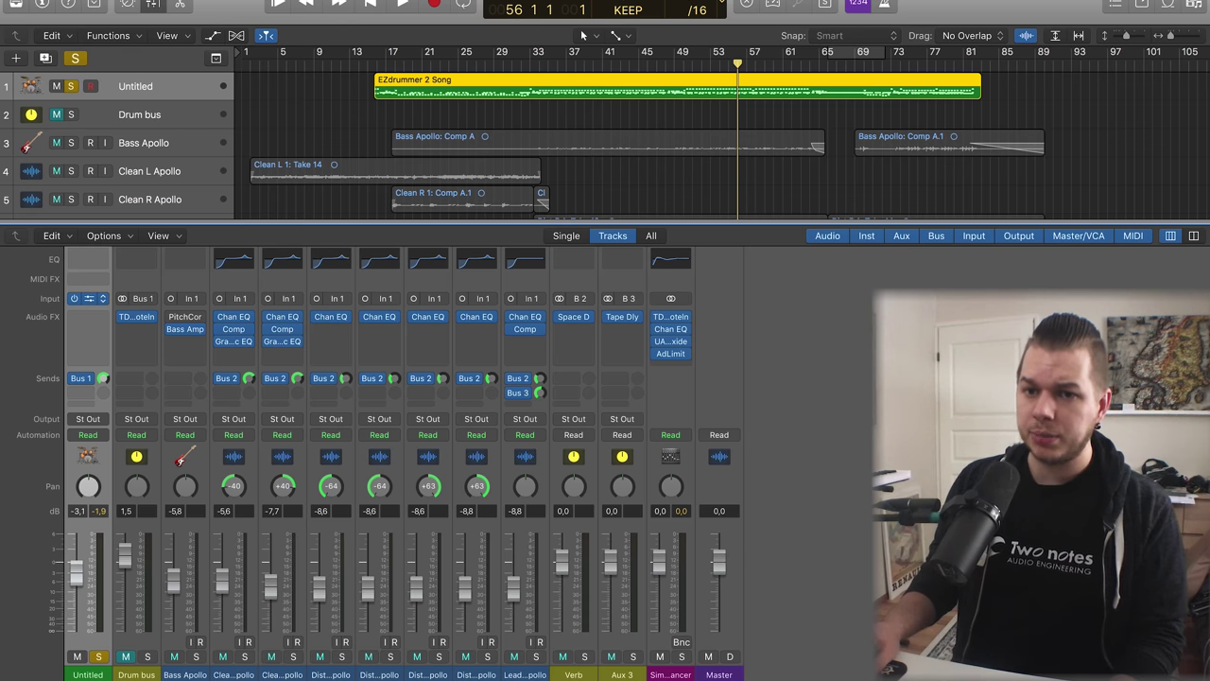
pyautogui.click(87, 298)
pyautogui.click(264, 86)
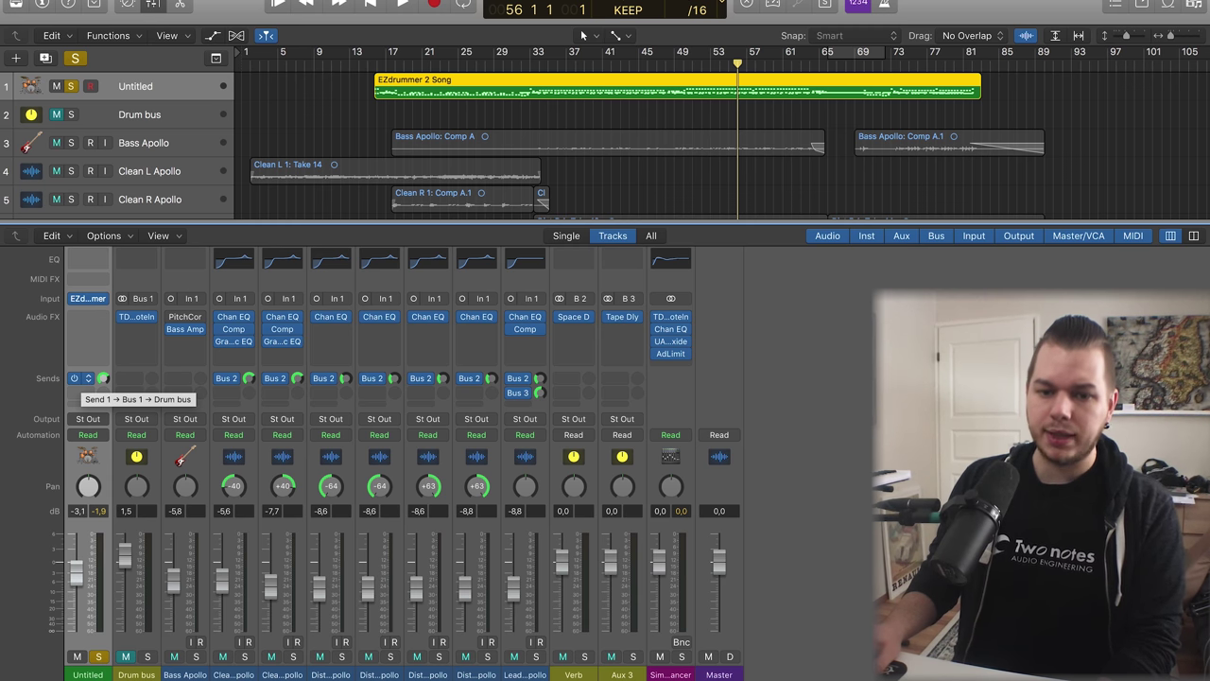
pyautogui.click(137, 458)
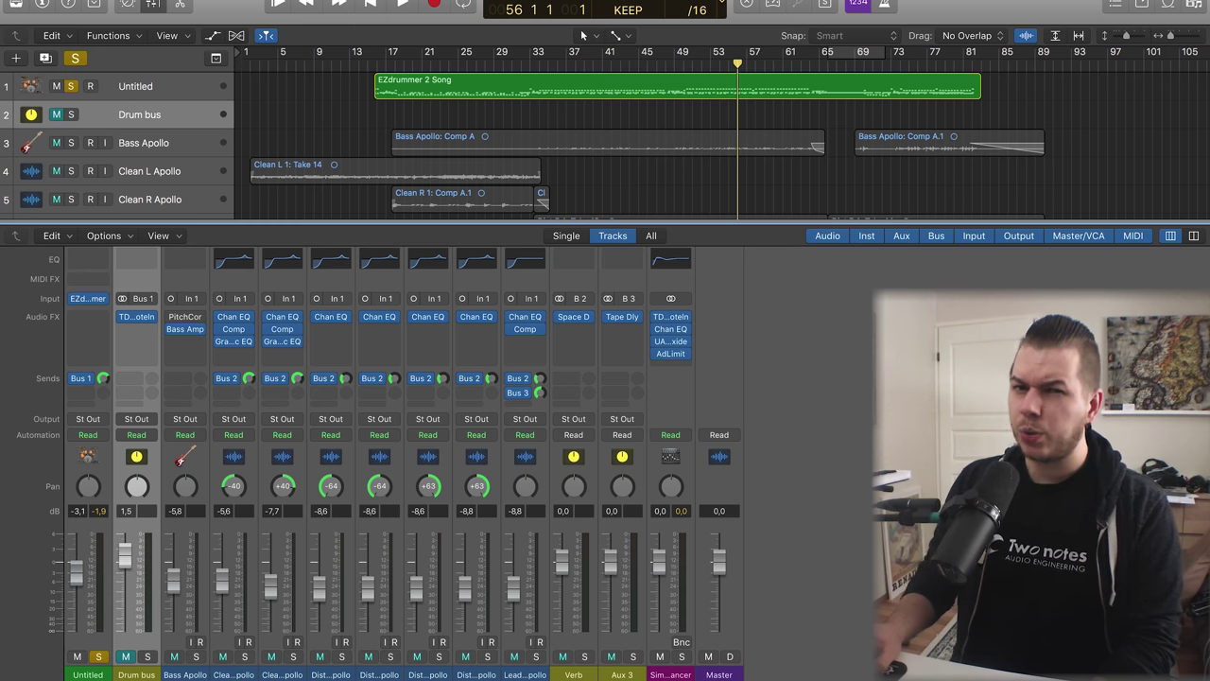
pyautogui.click(88, 456)
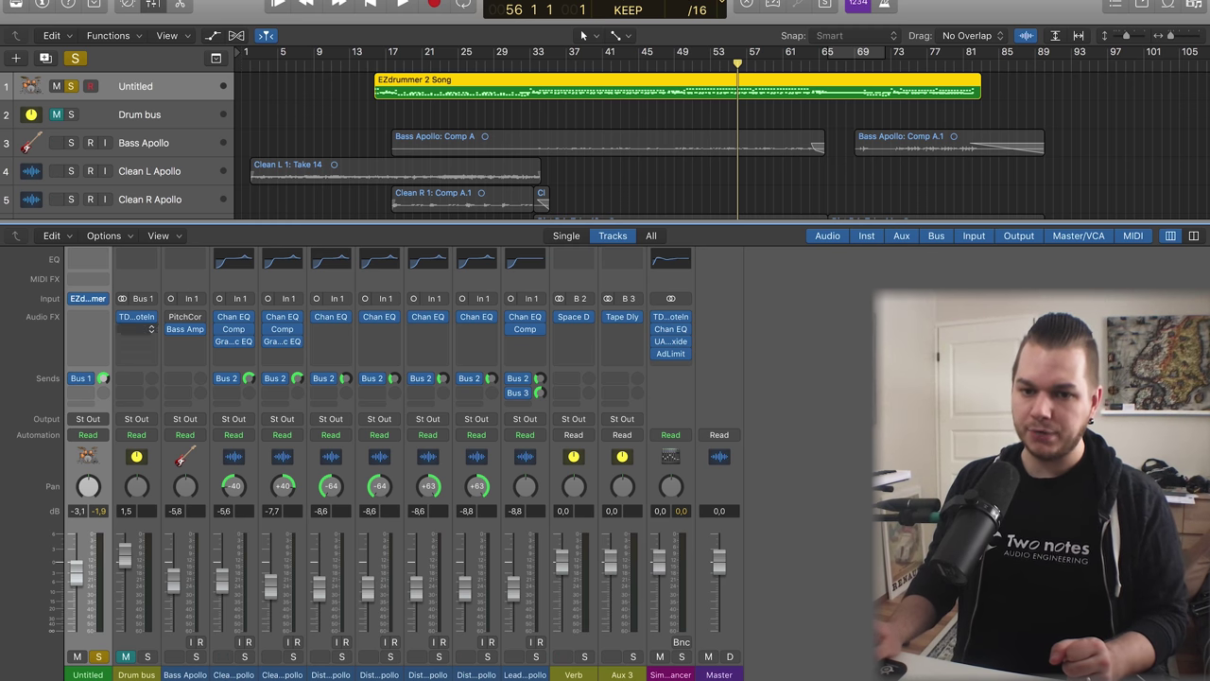
# Display the Drum bus channel's TDR Kotelnikov compressor and position its window over the mixer with the Drum bus strip visible
pyautogui.click(137, 352)
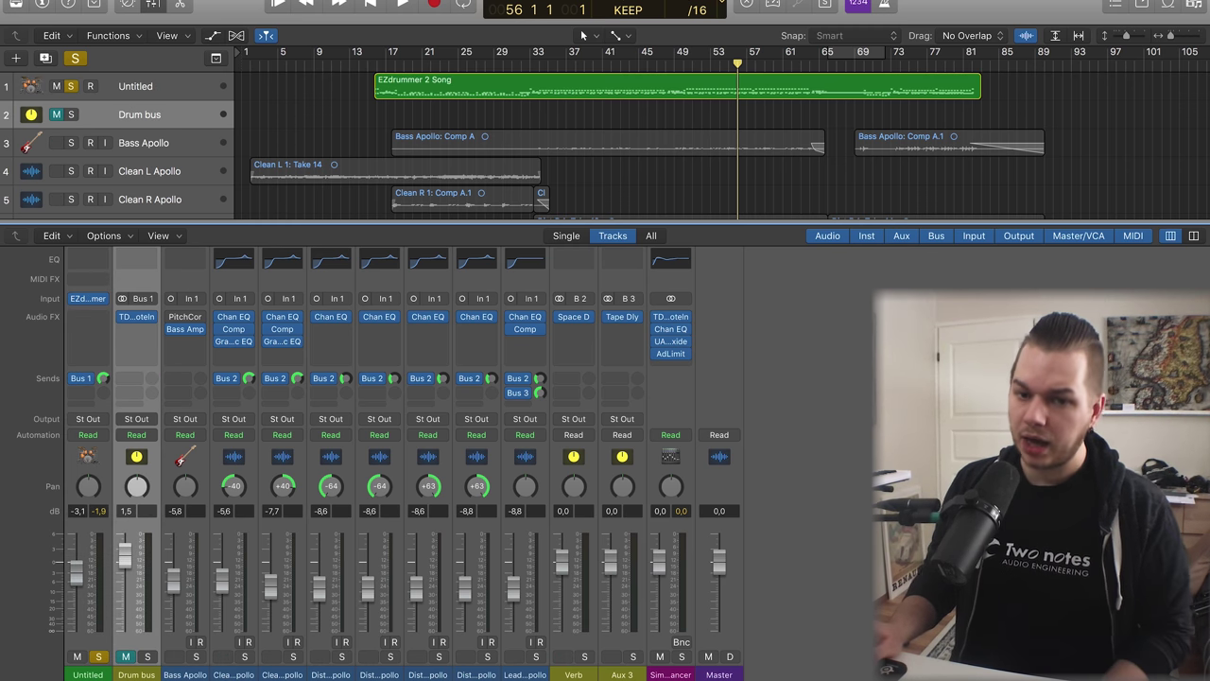
pyautogui.press('v')
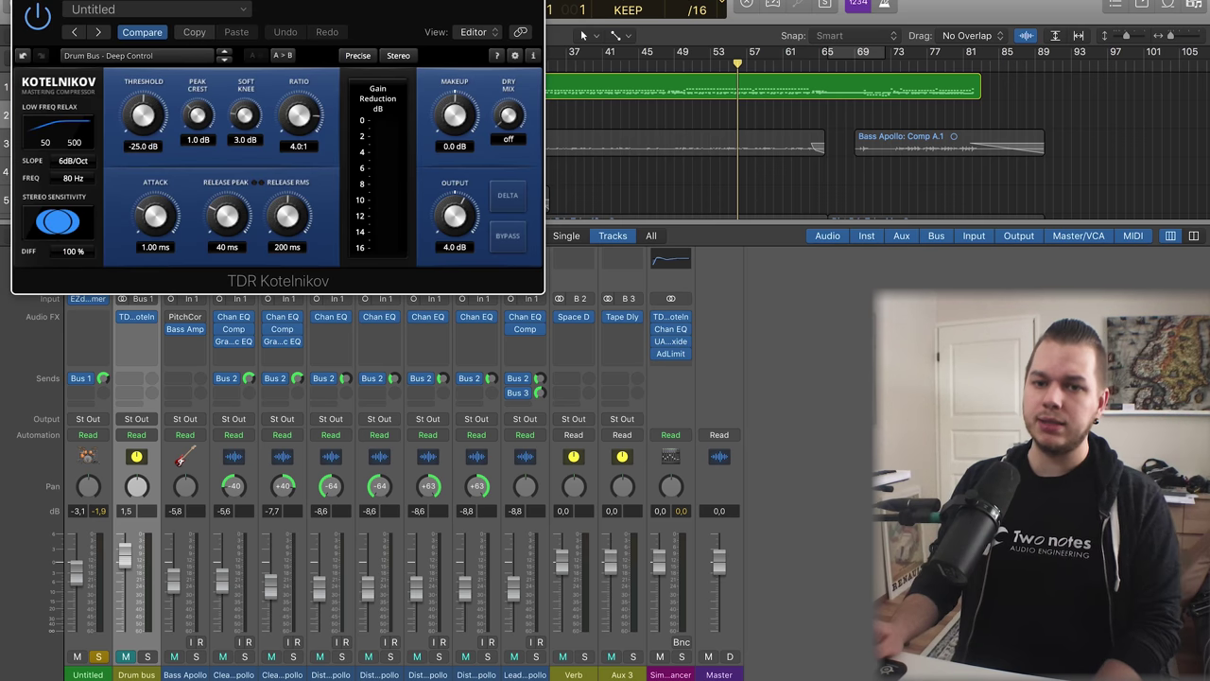
pyautogui.moveTo(276, 0); pyautogui.dragTo(608, 108)
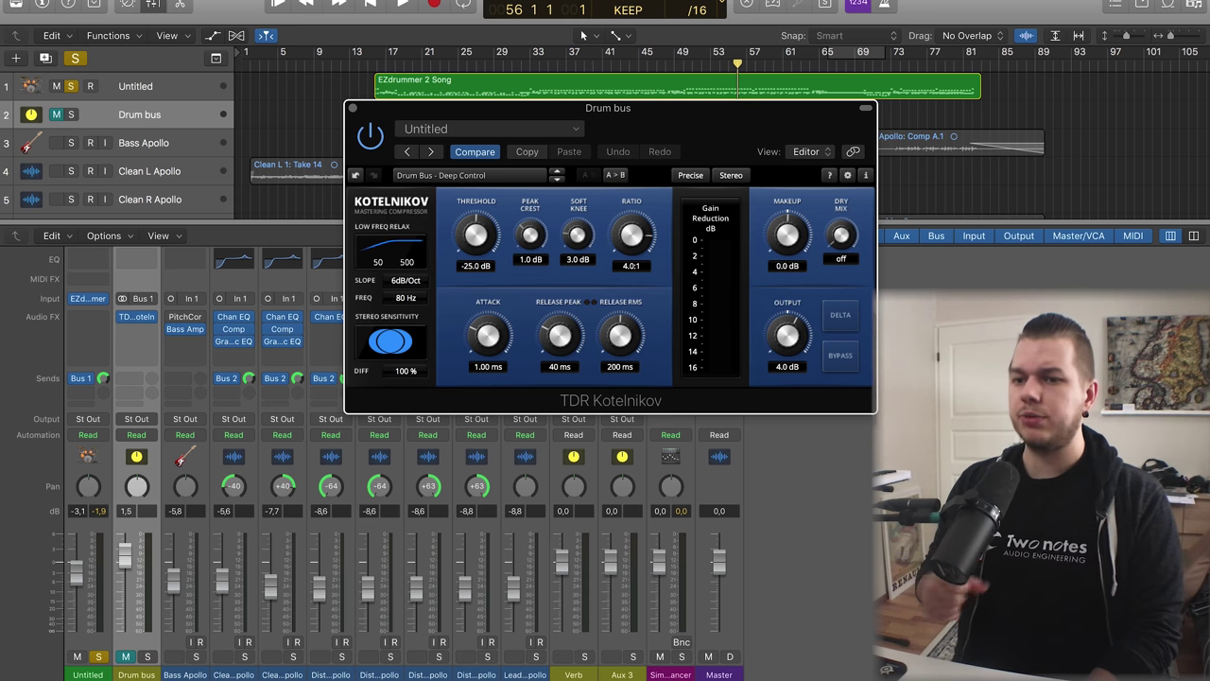
pyautogui.moveTo(608, 108); pyautogui.dragTo(616, 203)
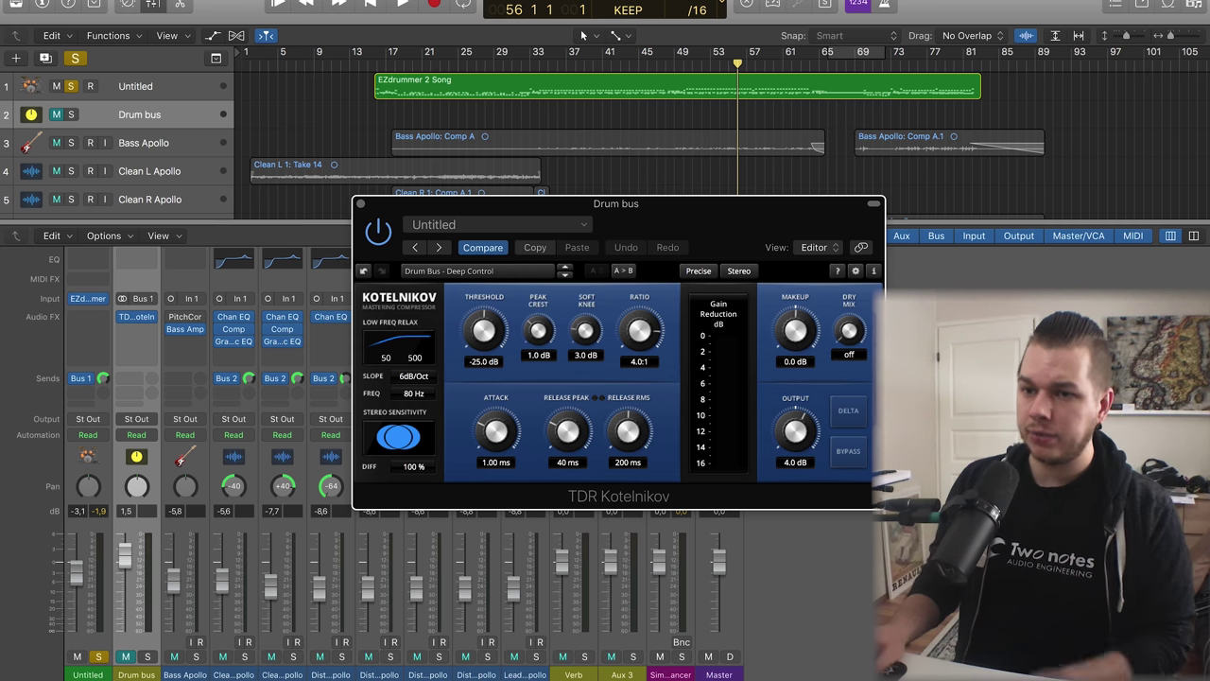
# Play the soloed drums from bar 51, comparing the sound with the Drum bus muted and unmuted
pyautogui.click(694, 67)
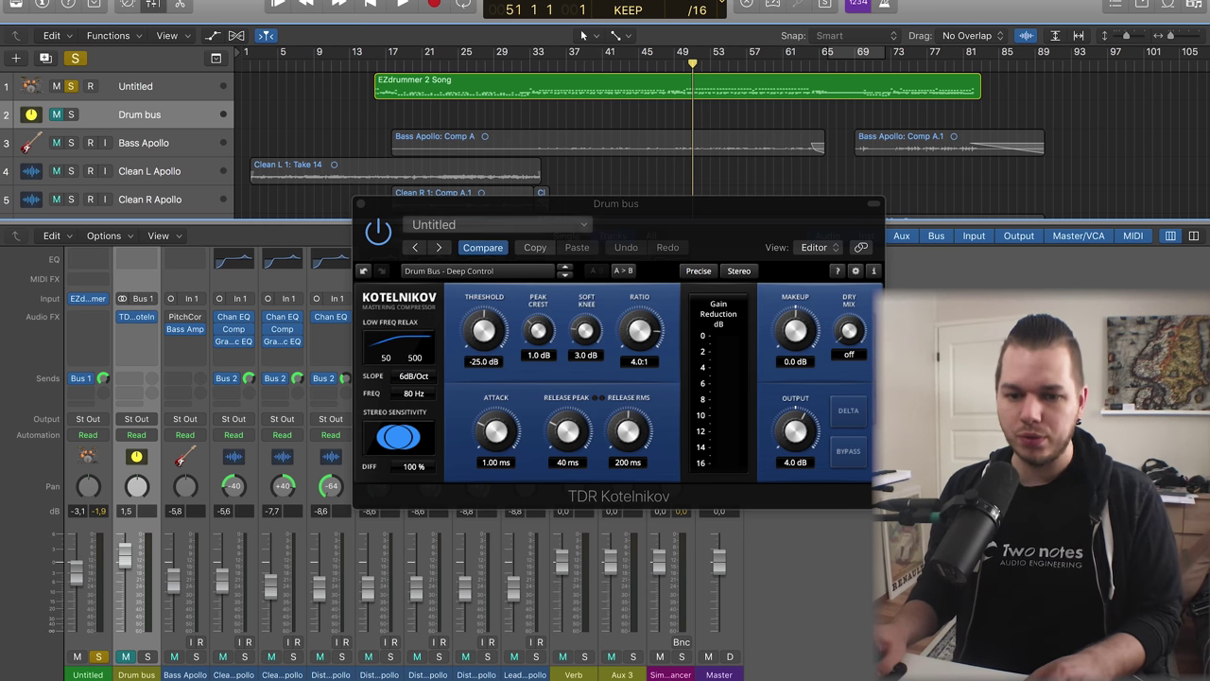
pyautogui.press('space')
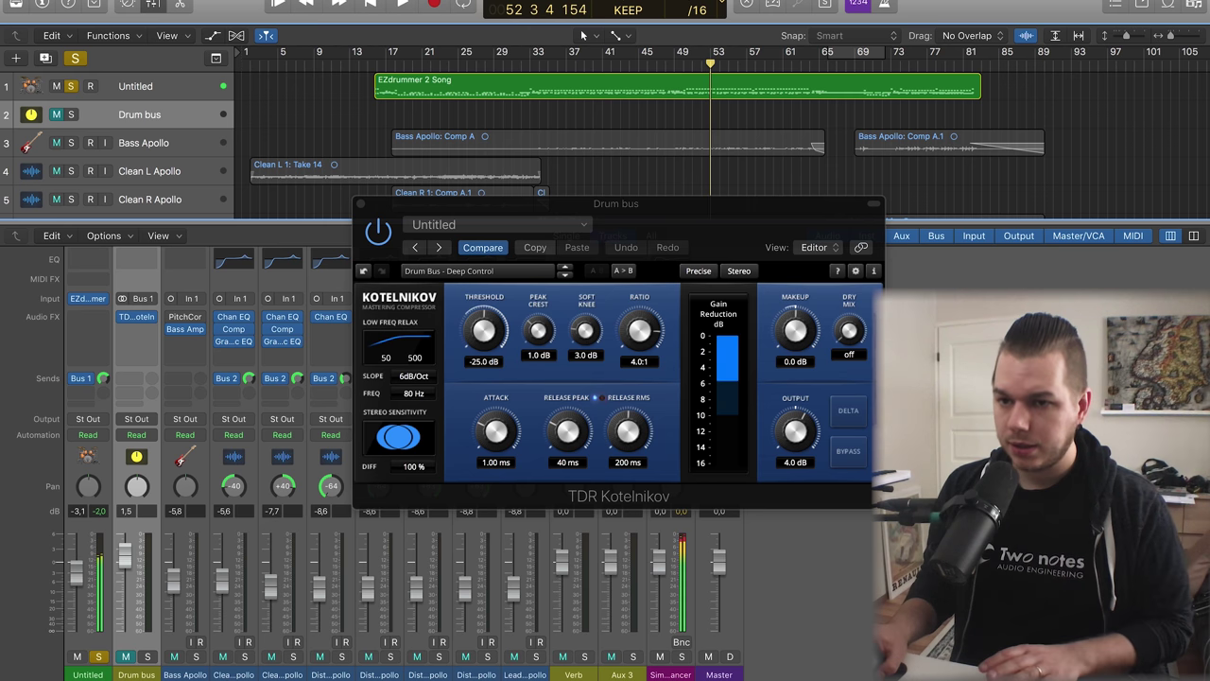
pyautogui.press('space')
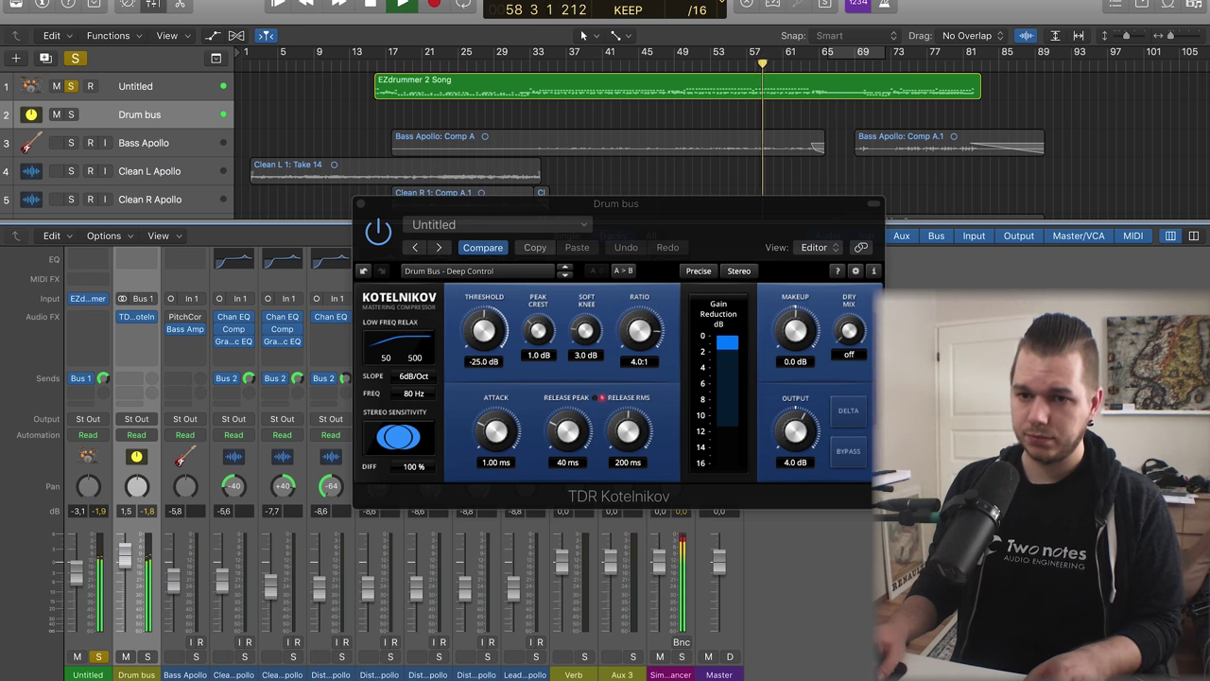
pyautogui.click(379, 231)
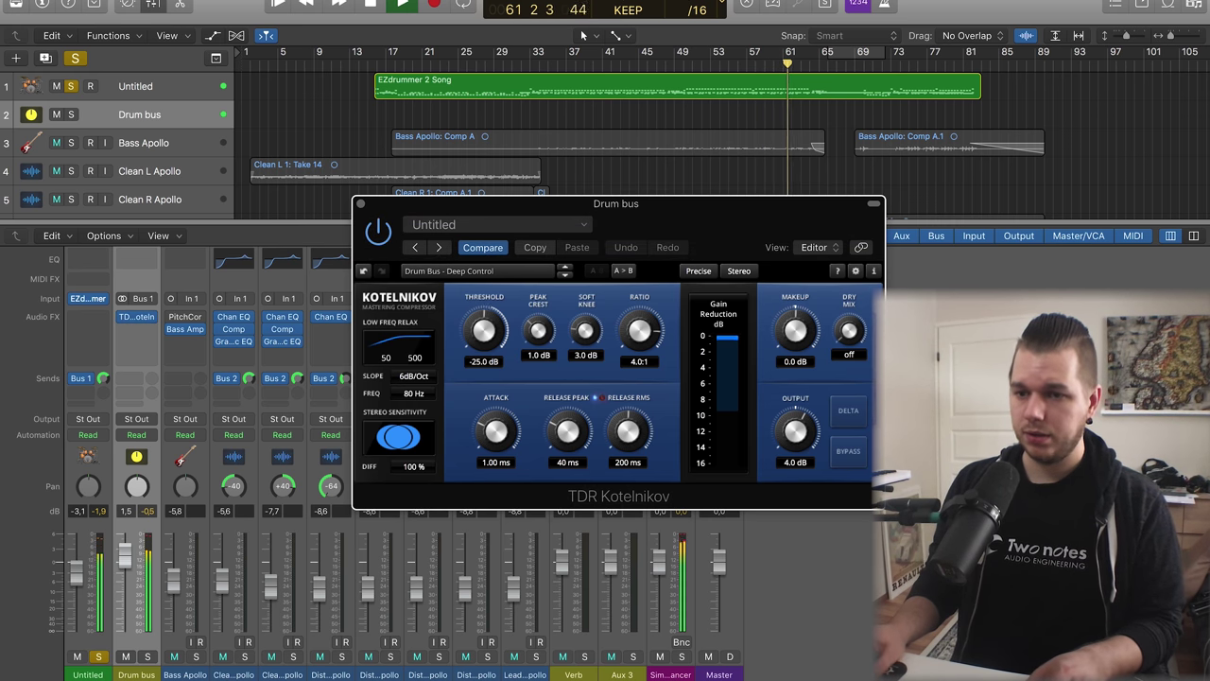
pyautogui.press('space')
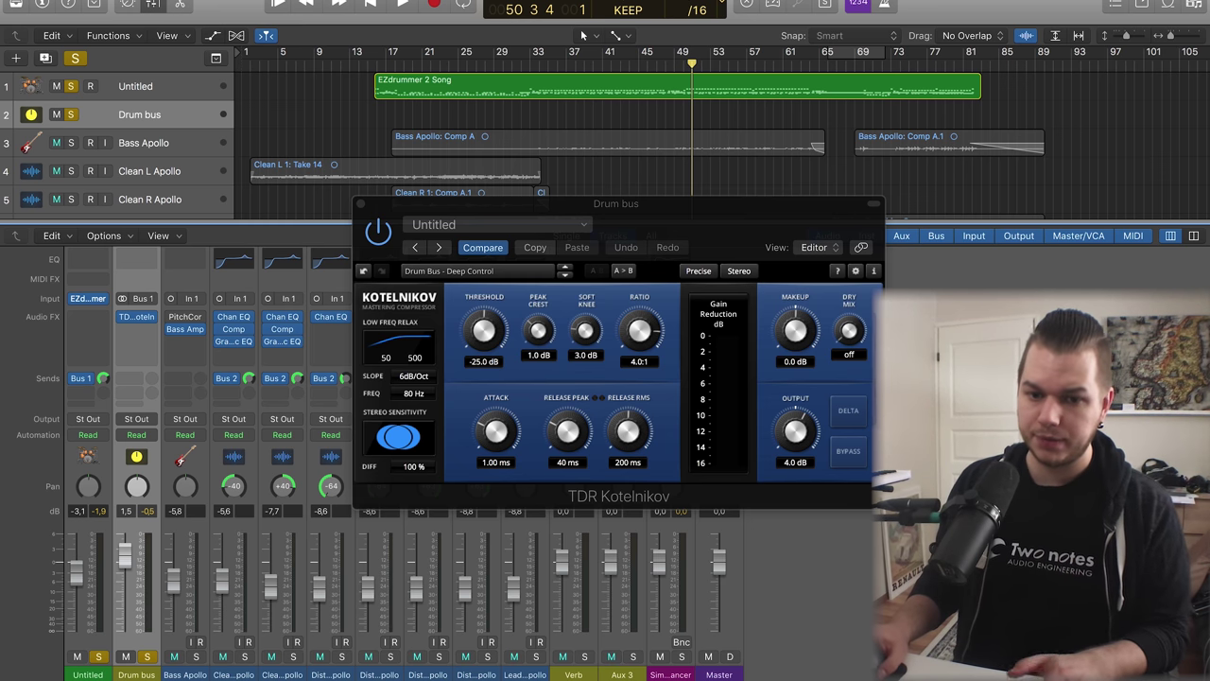
# Audition the soloed drums while blending in the Drum bus from silence, and set its fader to 1.3 dB
pyautogui.press('space')
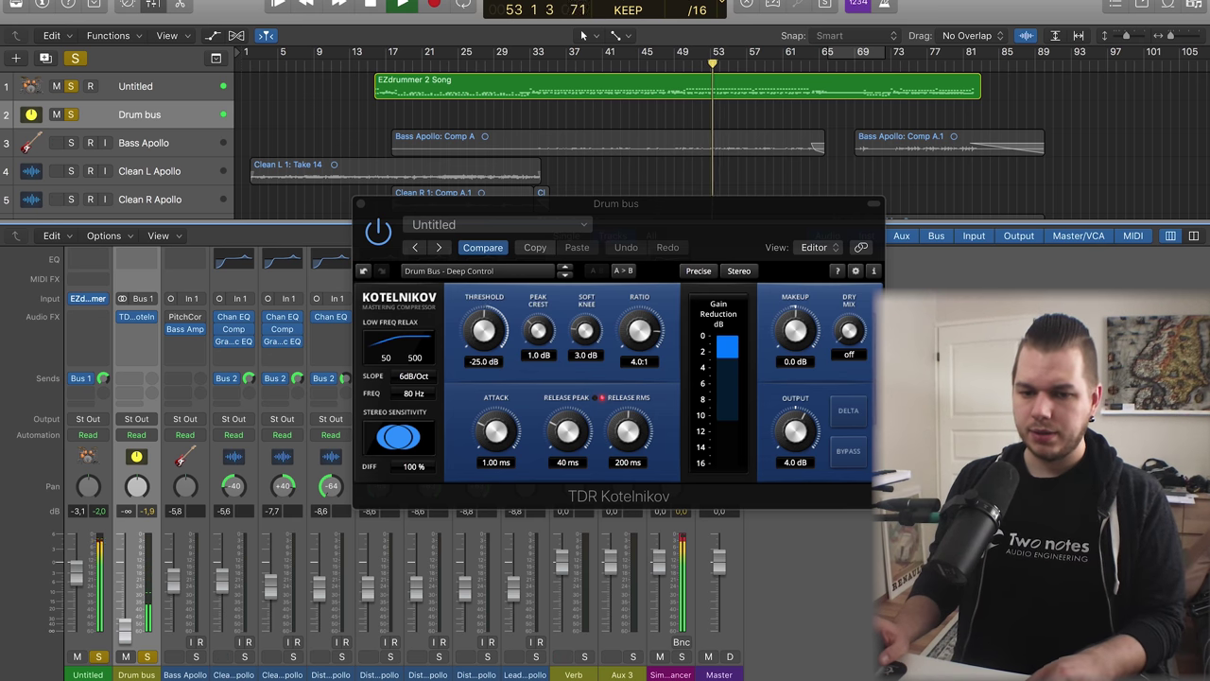
pyautogui.press('space')
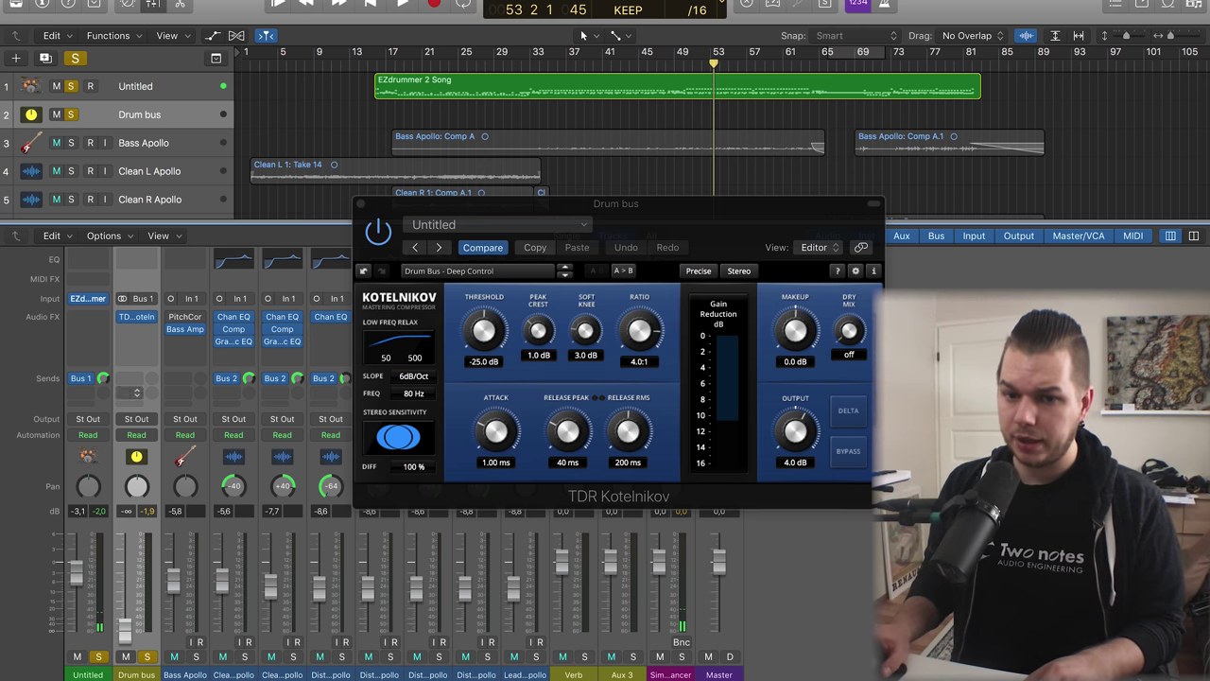
pyautogui.press('space')
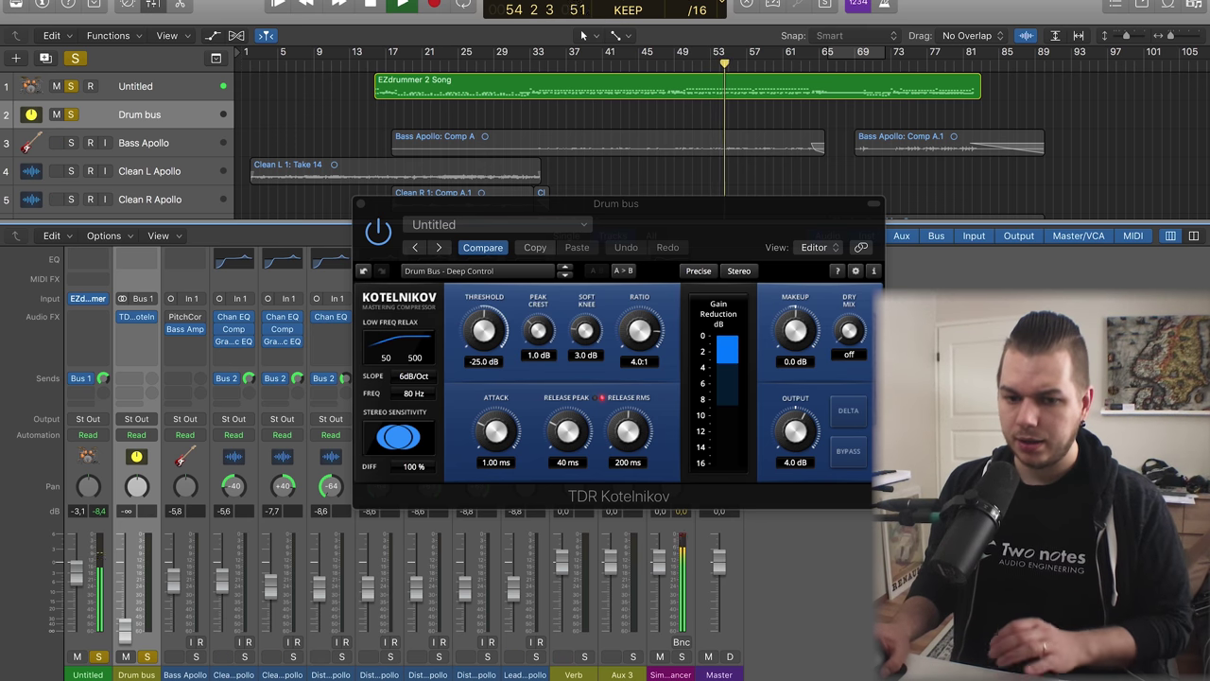
pyautogui.press('space')
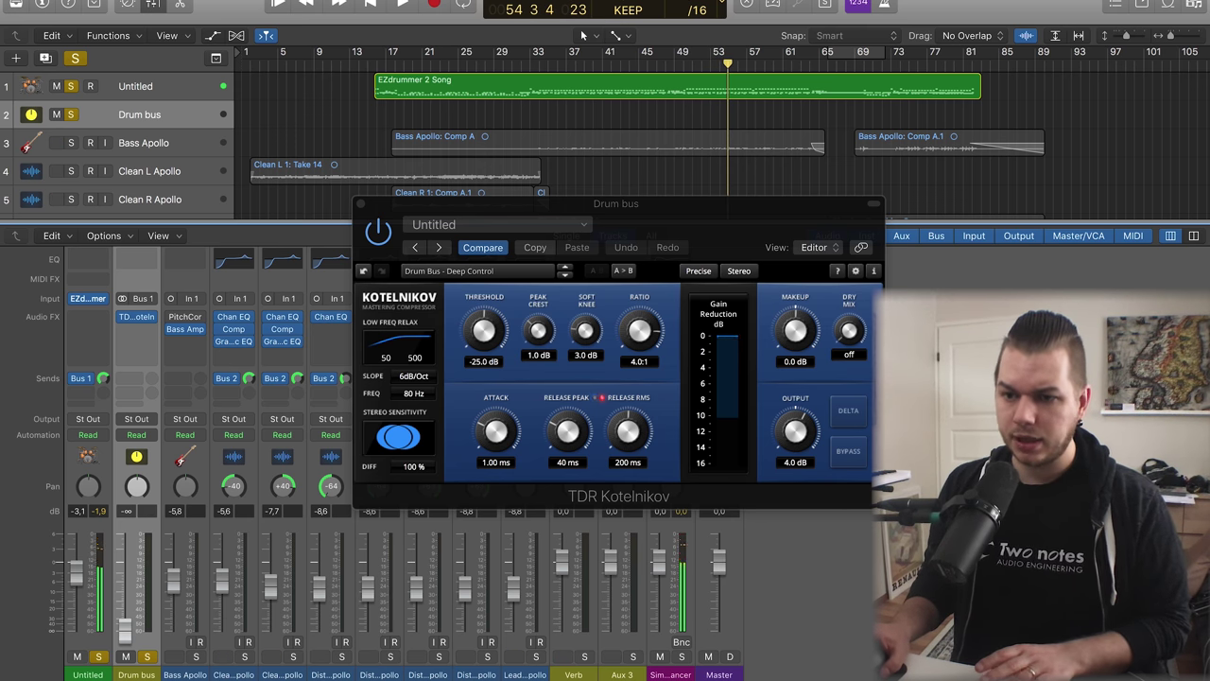
pyautogui.press('space')
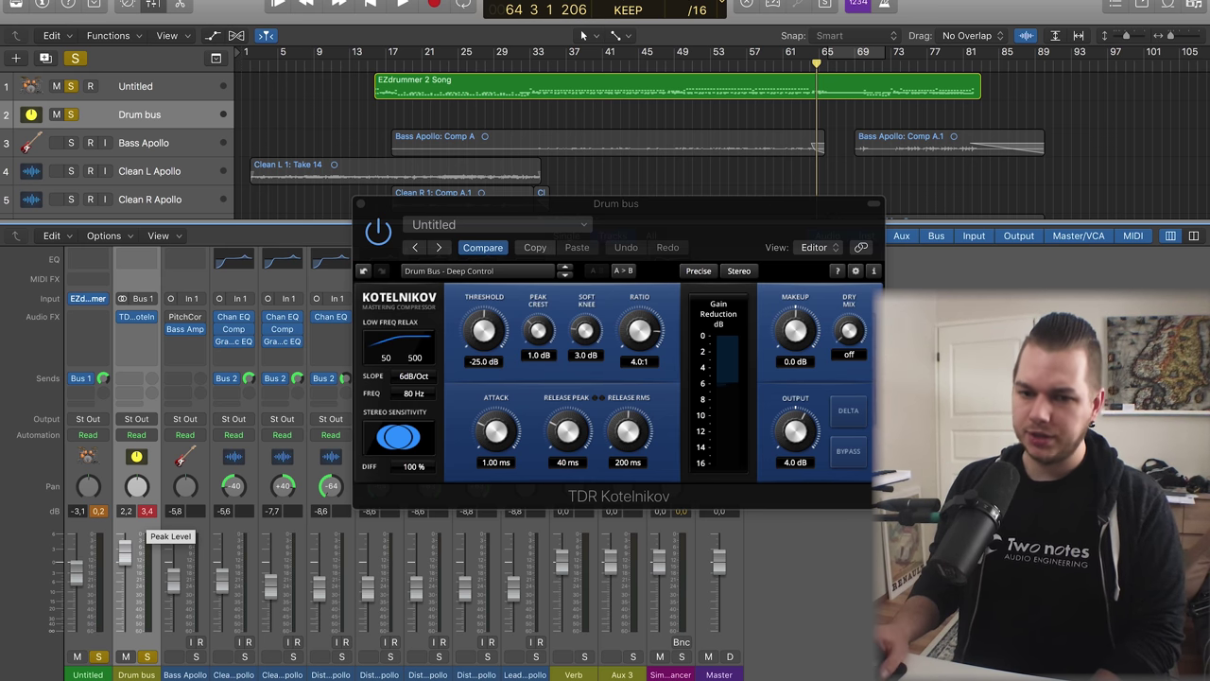
pyautogui.moveTo(125, 553); pyautogui.dragTo(125, 555)
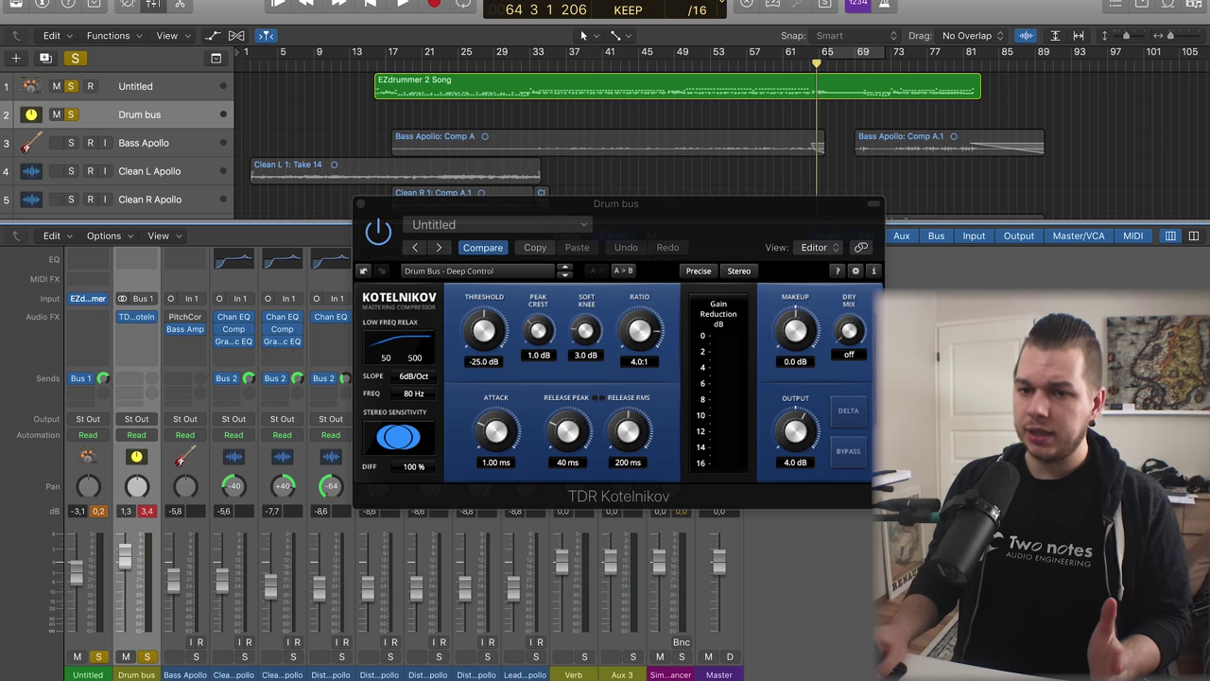
# Show the Kotelnikov compressor's preset list and dismiss it, keeping Drum Bus - Deep Control
pyautogui.click(478, 272)
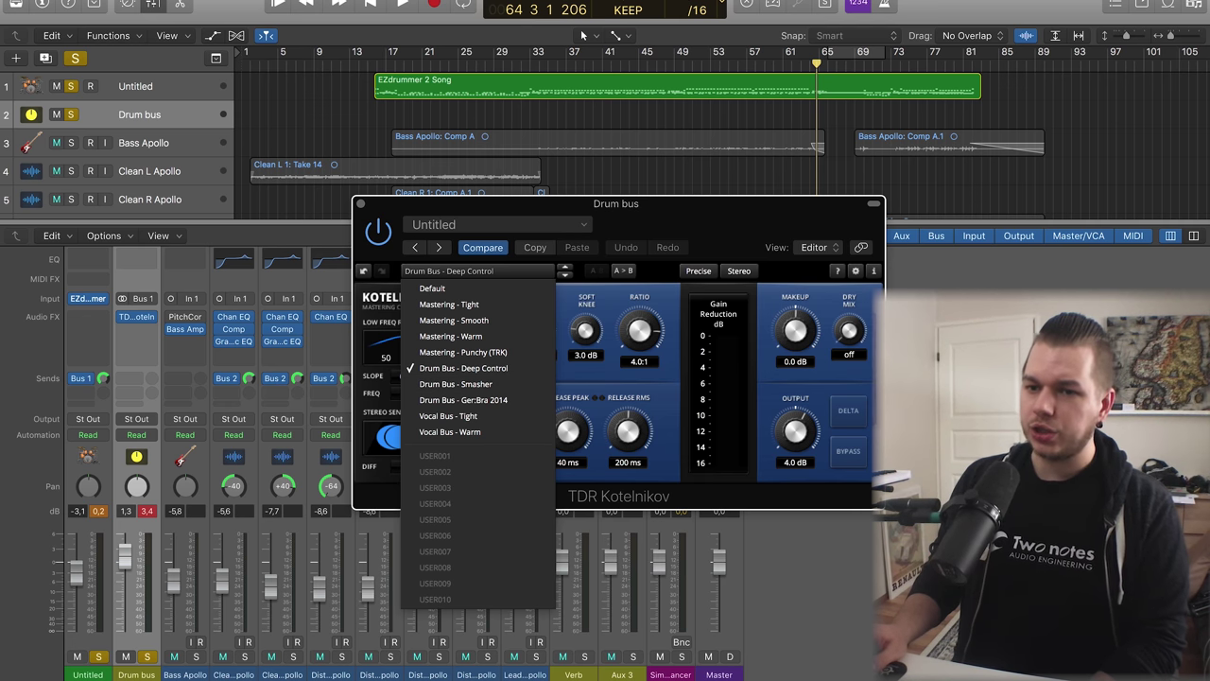
pyautogui.moveTo(616, 203)
pyautogui.mouseDown()
pyautogui.moveTo(704, 155)
pyautogui.moveTo(655, 176)
pyautogui.moveTo(624, 210)
pyautogui.mouseUp()
pyautogui.press('Escape')
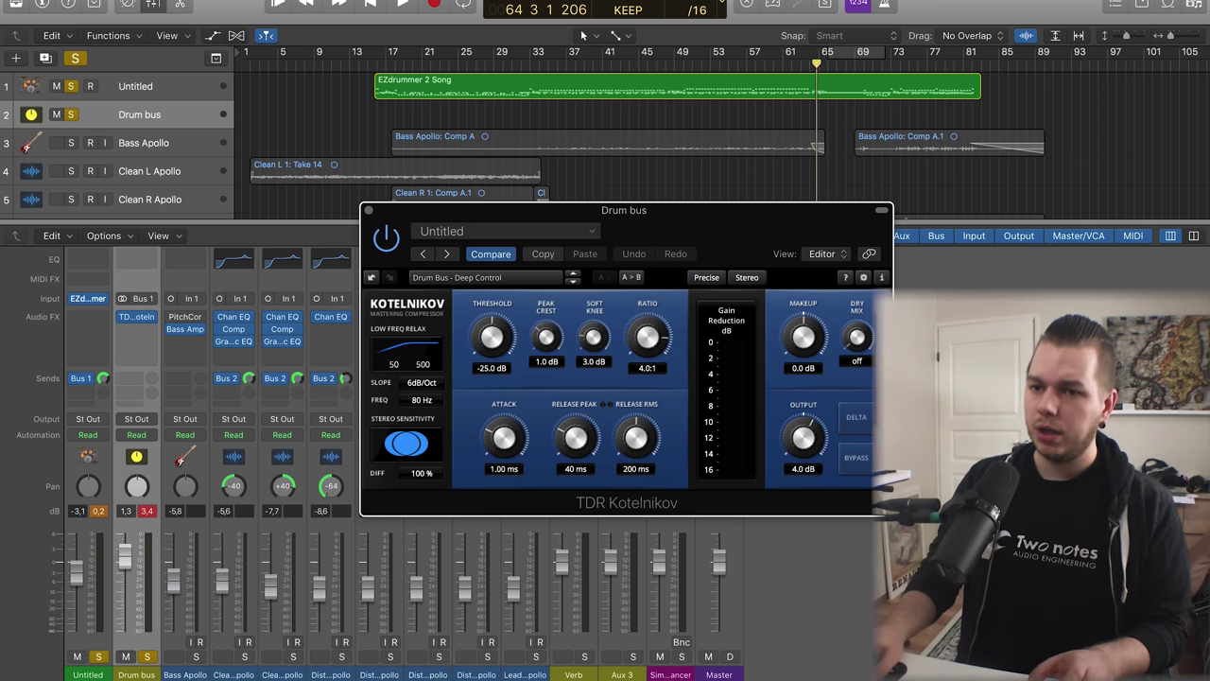
# Clear the drum solos and play the full mix from bar 53, comparing it with the Drum bus muted and unmuted
pyautogui.click(716, 67)
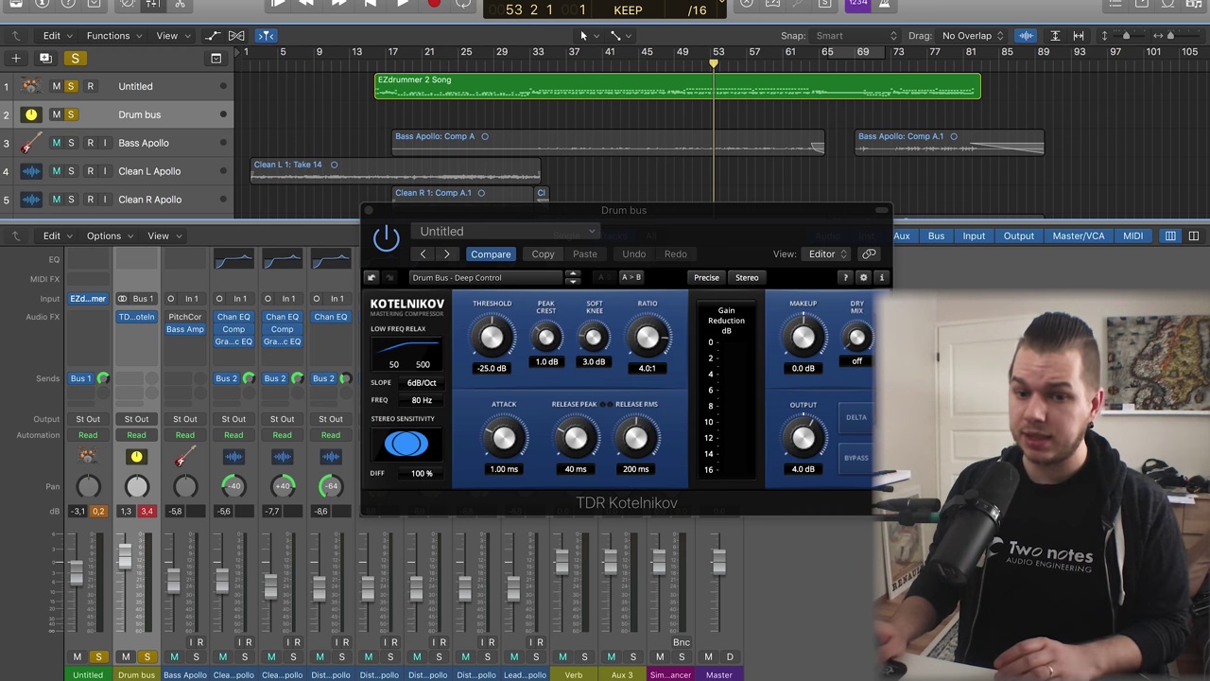
pyautogui.click(71, 86)
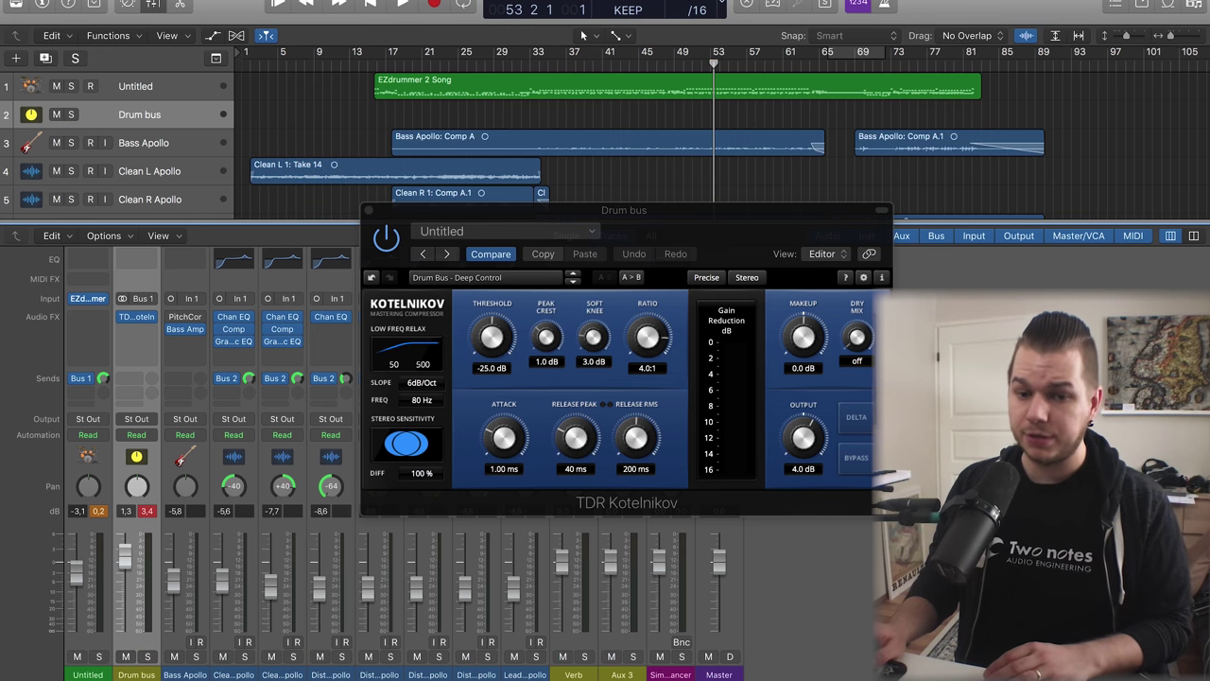
pyautogui.click(57, 114)
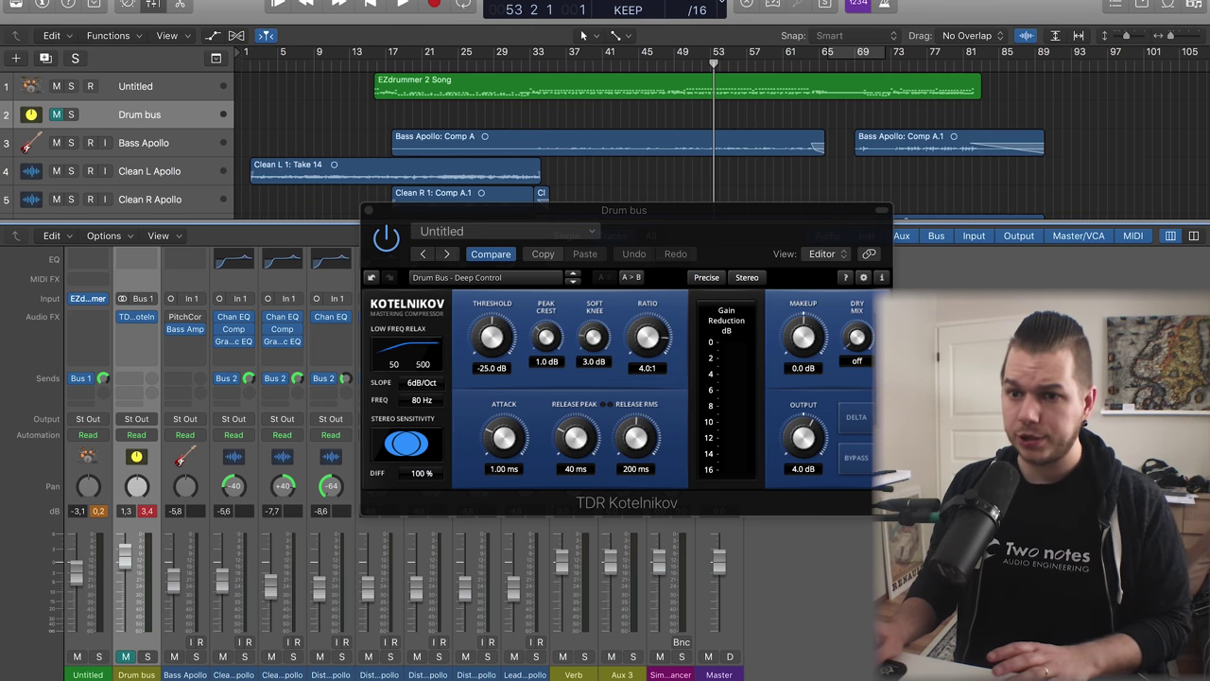
pyautogui.press('space')
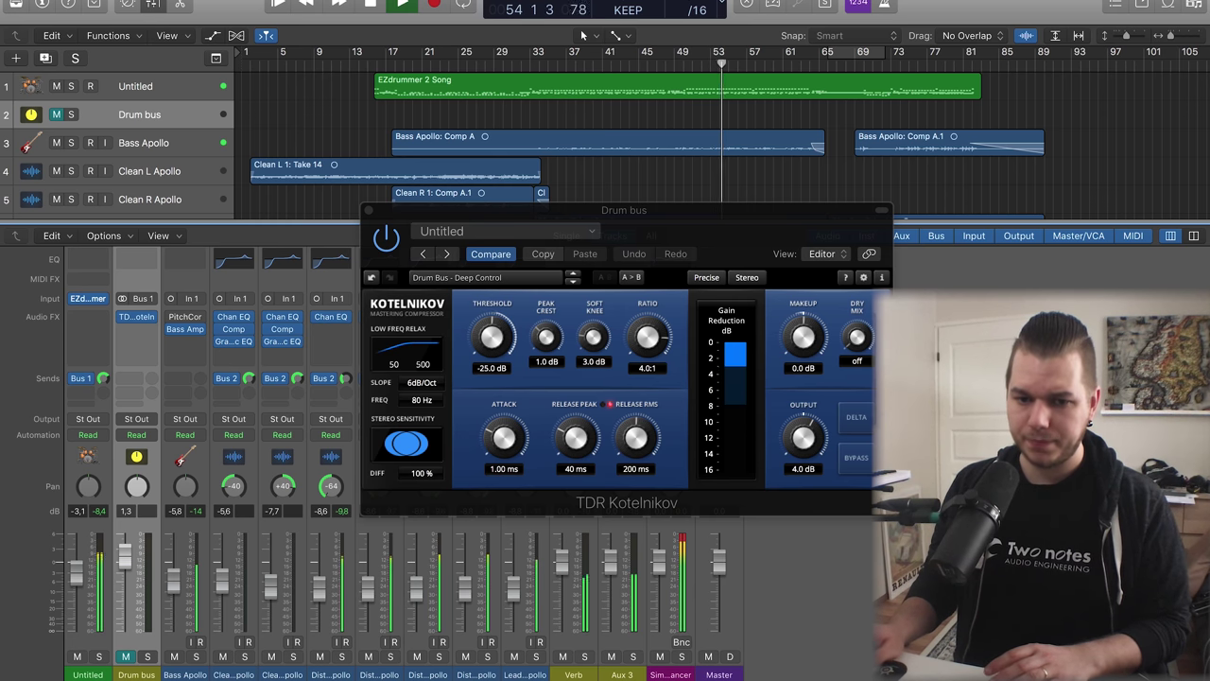
pyautogui.hotkey('ctrl', 'm')
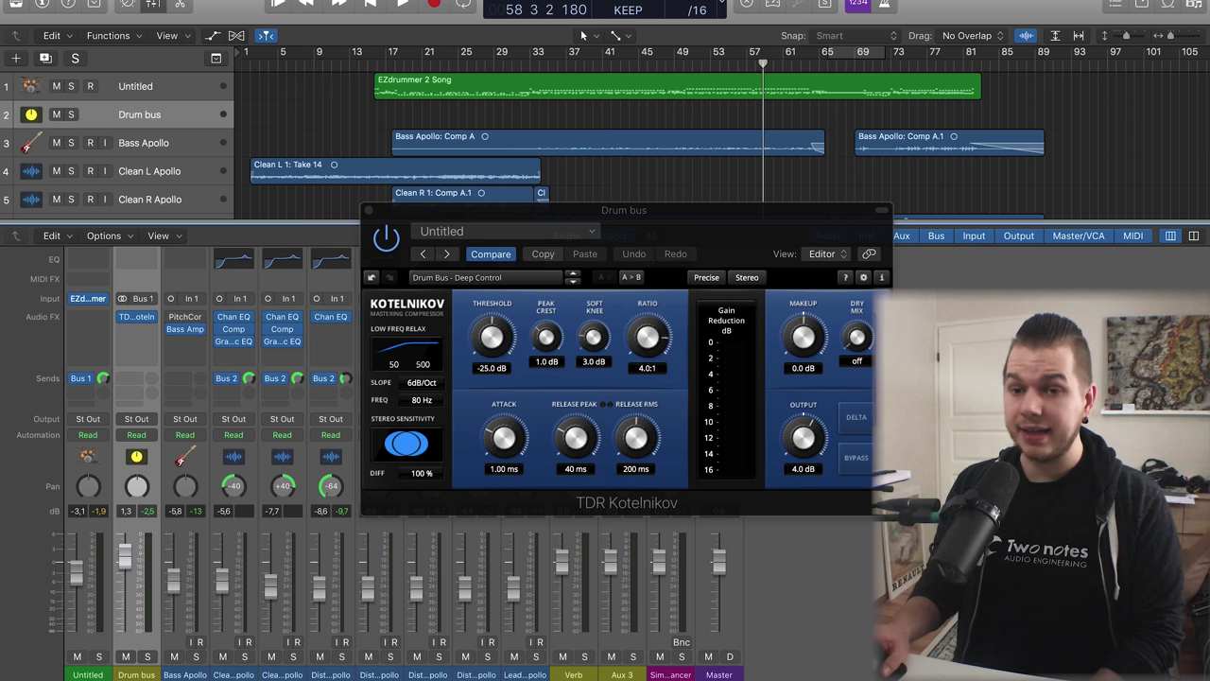
pyautogui.click(369, 210)
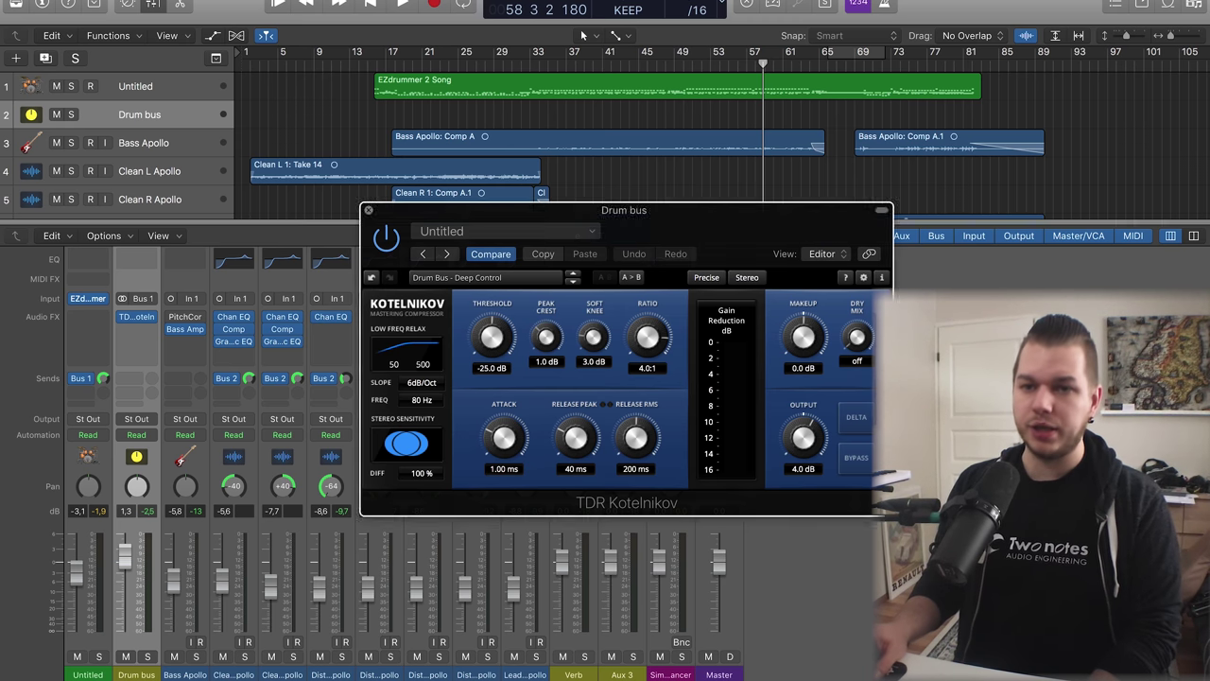